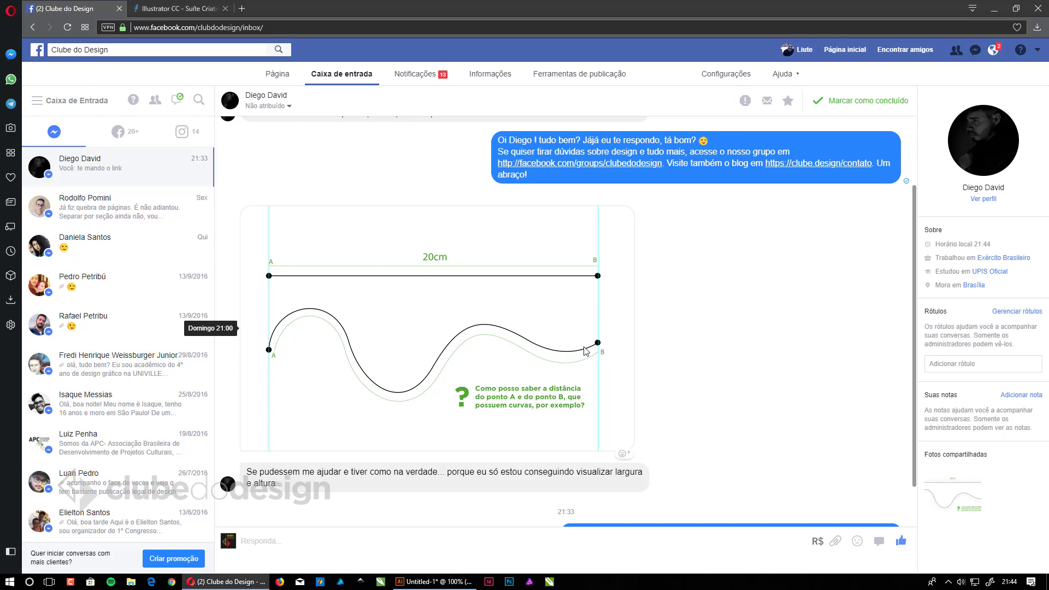
# Step: Leave the Facebook inbox and bring up the Illustrator document of sample shapes
pyautogui.click(435, 581)
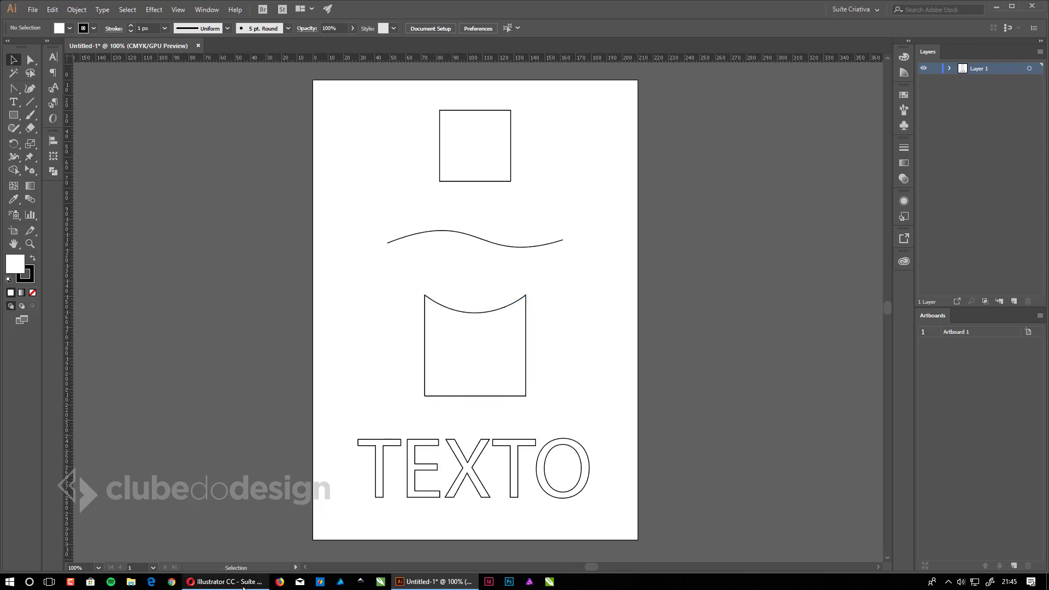
# Step: Show the Suite Criativa Illustrator CC course tab in Opera
pyautogui.click(224, 582)
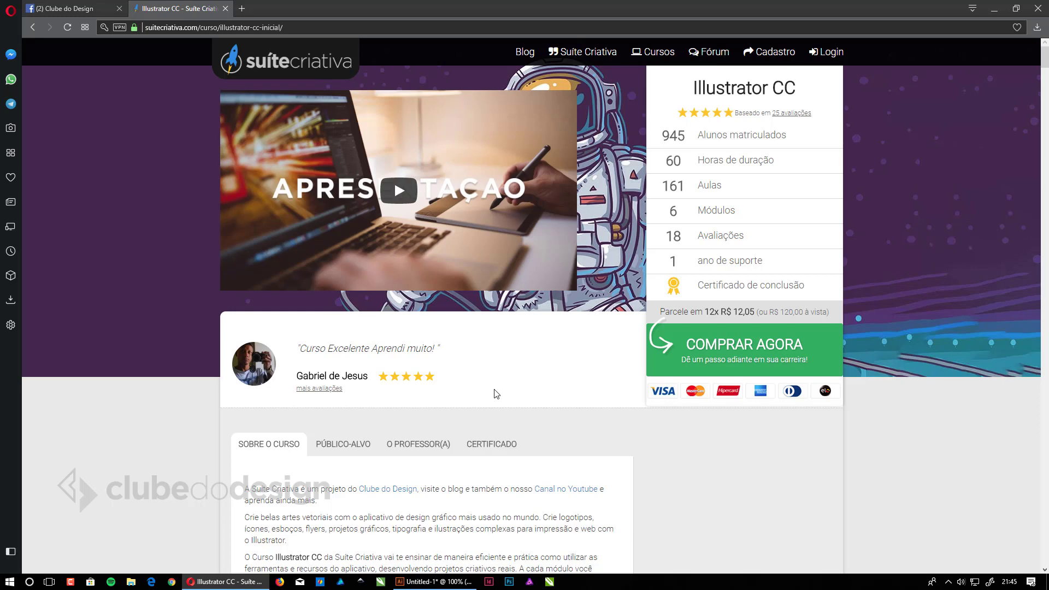
pyautogui.scroll(-2, 496, 393)
pyautogui.scroll(-1, 535, 371)
pyautogui.scroll(-1, 568, 341)
pyautogui.scroll(-1, 569, 341)
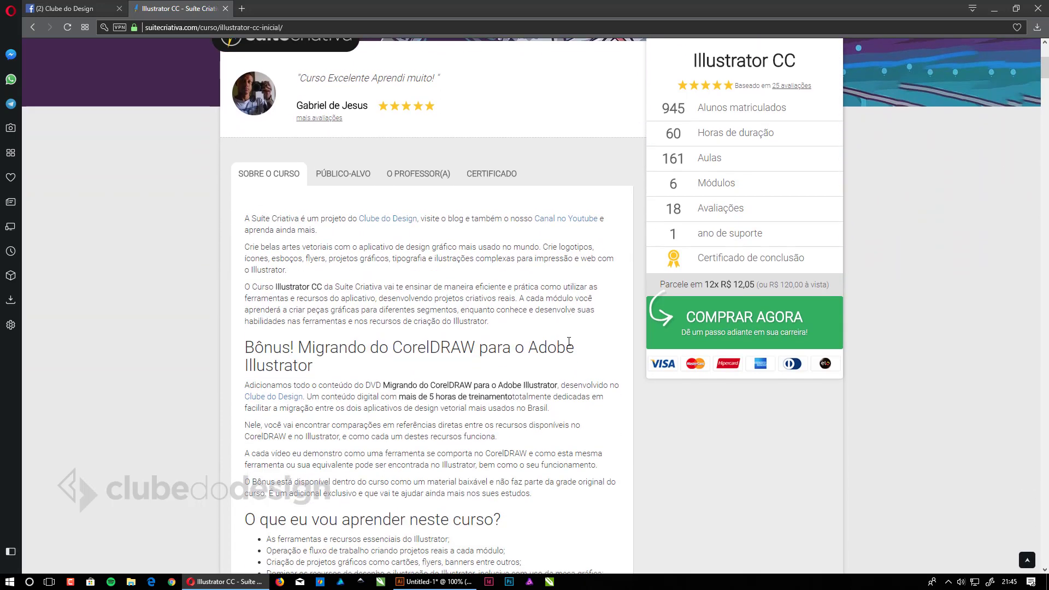
pyautogui.scroll(-2, 568, 341)
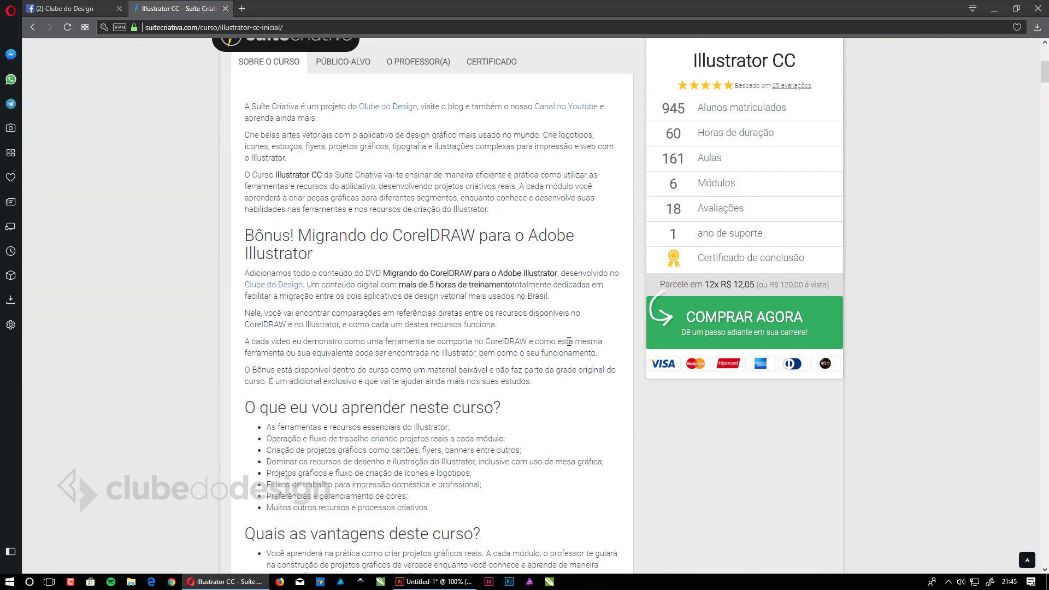
pyautogui.scroll(3, 568, 341)
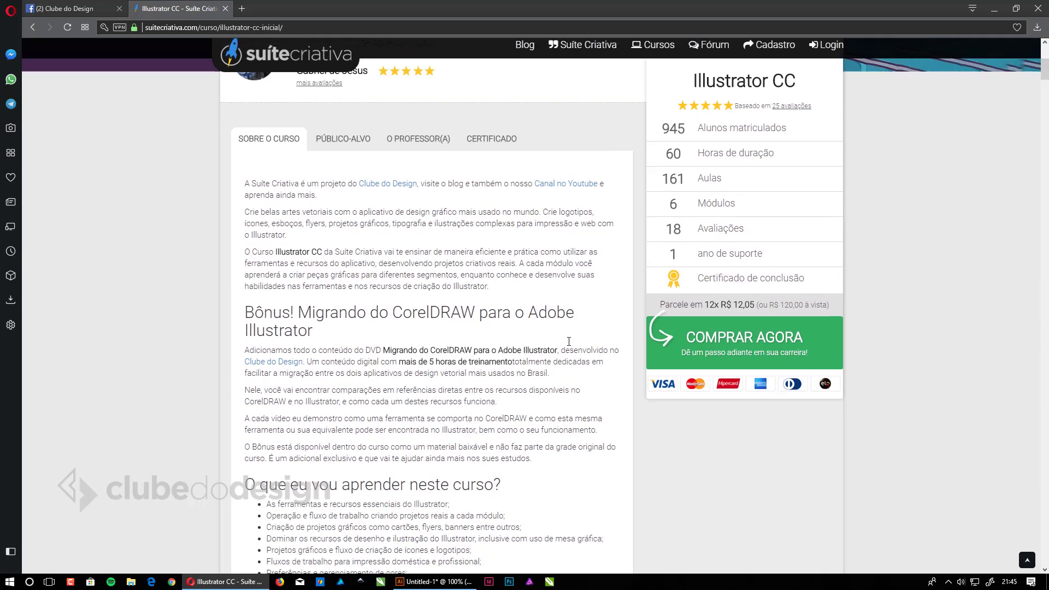
pyautogui.scroll(4, 569, 343)
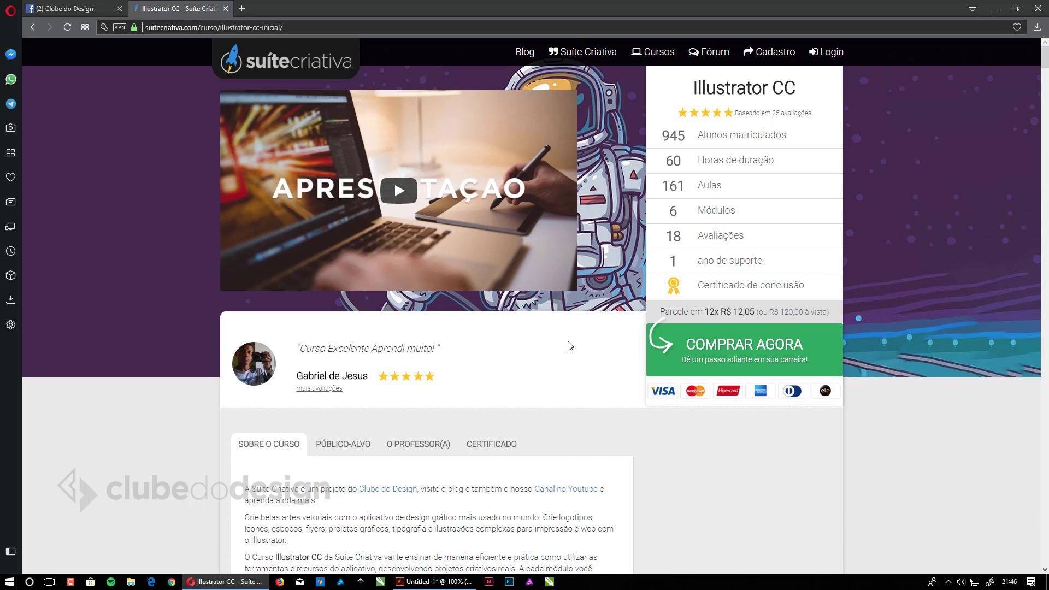
pyautogui.scroll(-2, 568, 345)
pyautogui.scroll(-5, 568, 345)
pyautogui.scroll(-2, 568, 345)
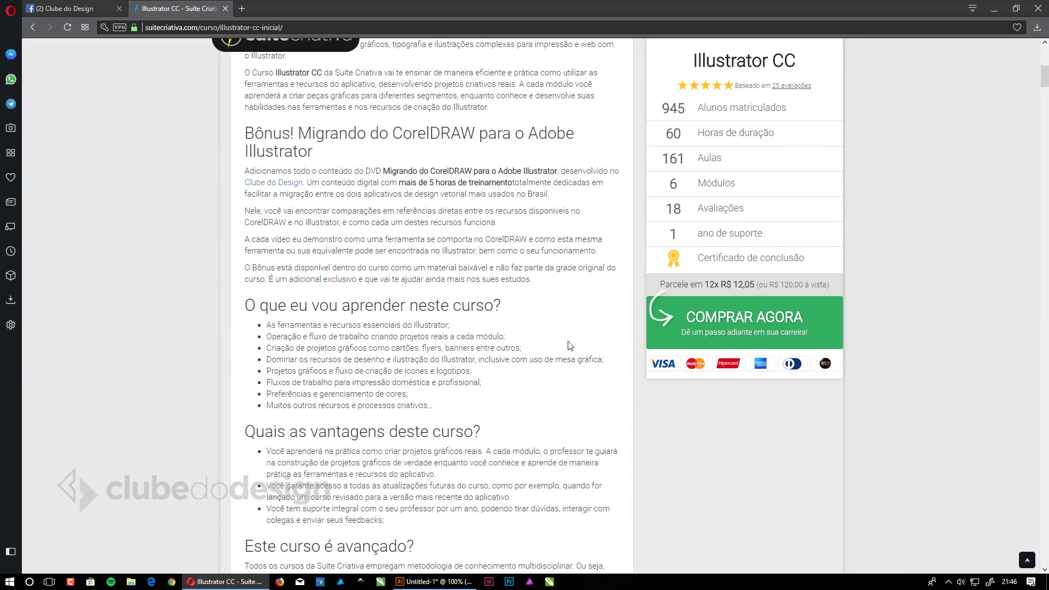
pyautogui.scroll(-3, 568, 345)
pyautogui.scroll(-2, 568, 345)
pyautogui.scroll(-2, 568, 345)
pyautogui.scroll(-2, 568, 346)
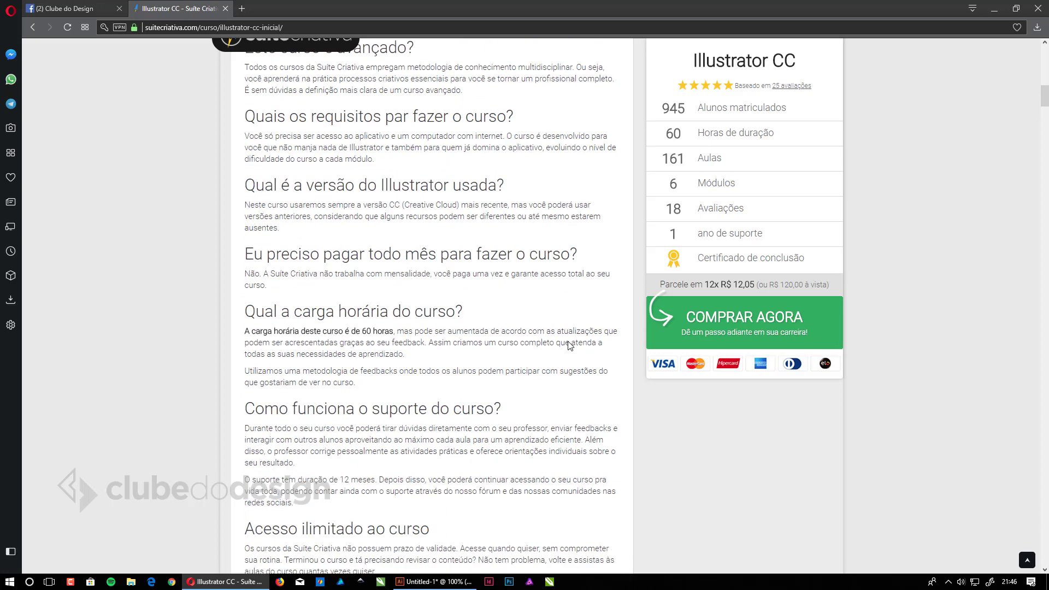
pyautogui.scroll(-3, 568, 345)
pyautogui.scroll(-1, 568, 345)
pyautogui.scroll(-3, 568, 344)
pyautogui.scroll(-2, 568, 341)
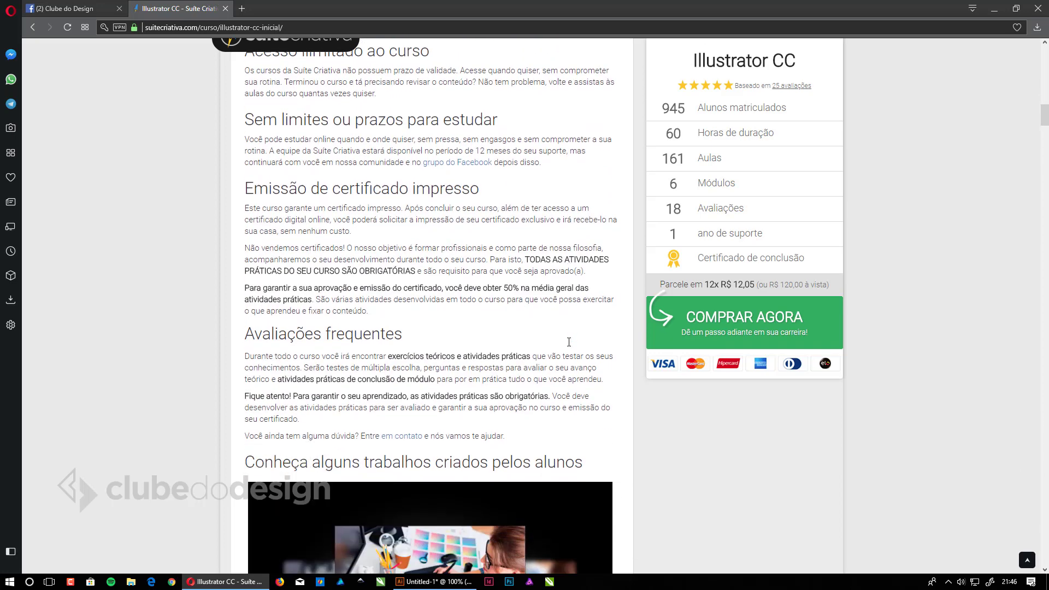
pyautogui.scroll(-6, 568, 342)
pyautogui.scroll(-3, 568, 342)
pyautogui.scroll(-1, 568, 342)
pyautogui.scroll(-5, 568, 344)
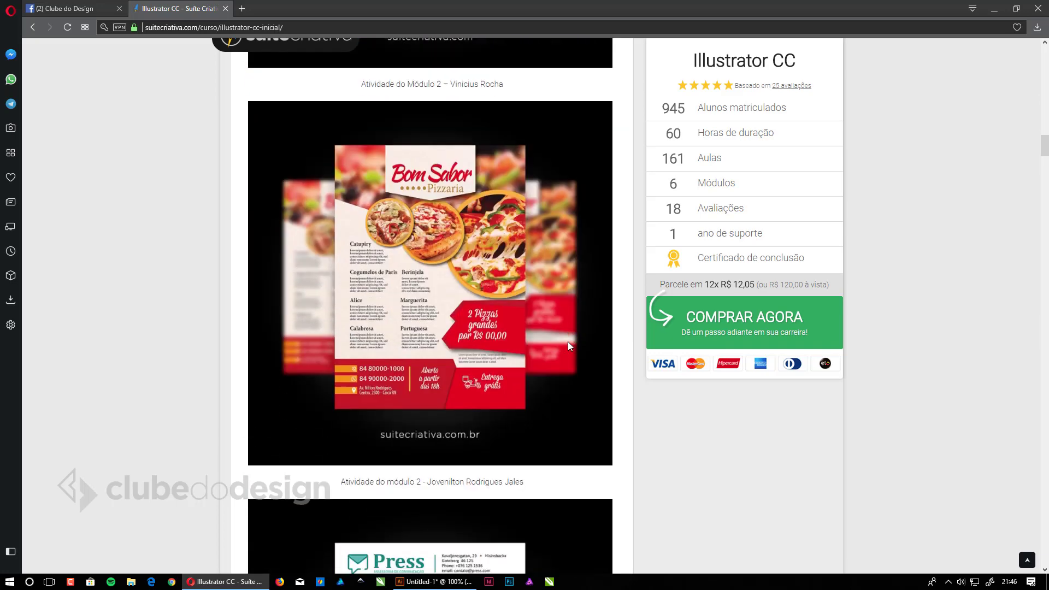
pyautogui.press('Home')
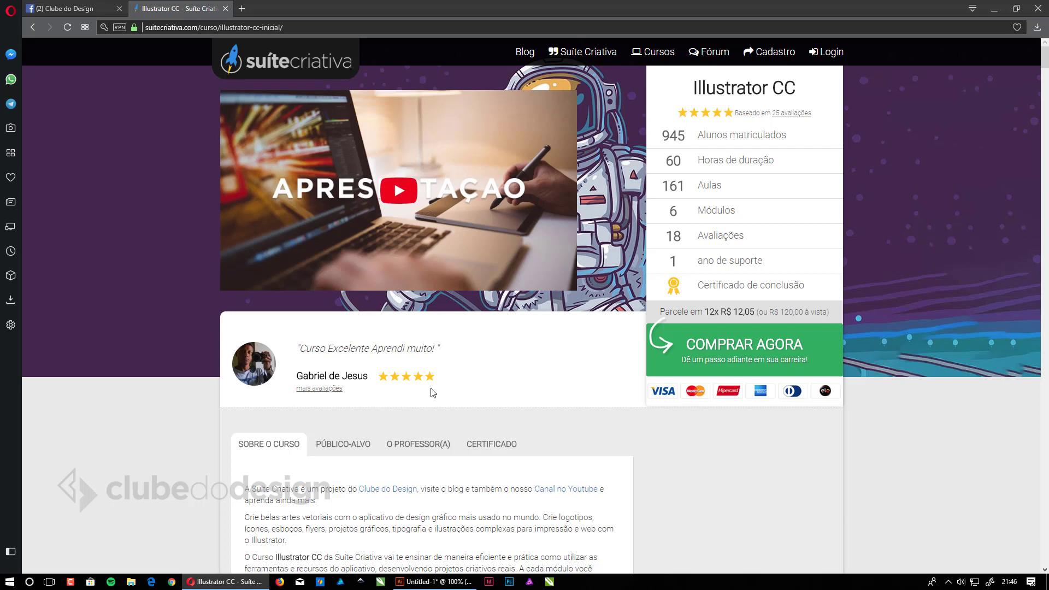
# Step: Resize the top square to 45 × 45 mm with width and height linked
pyautogui.click(432, 582)
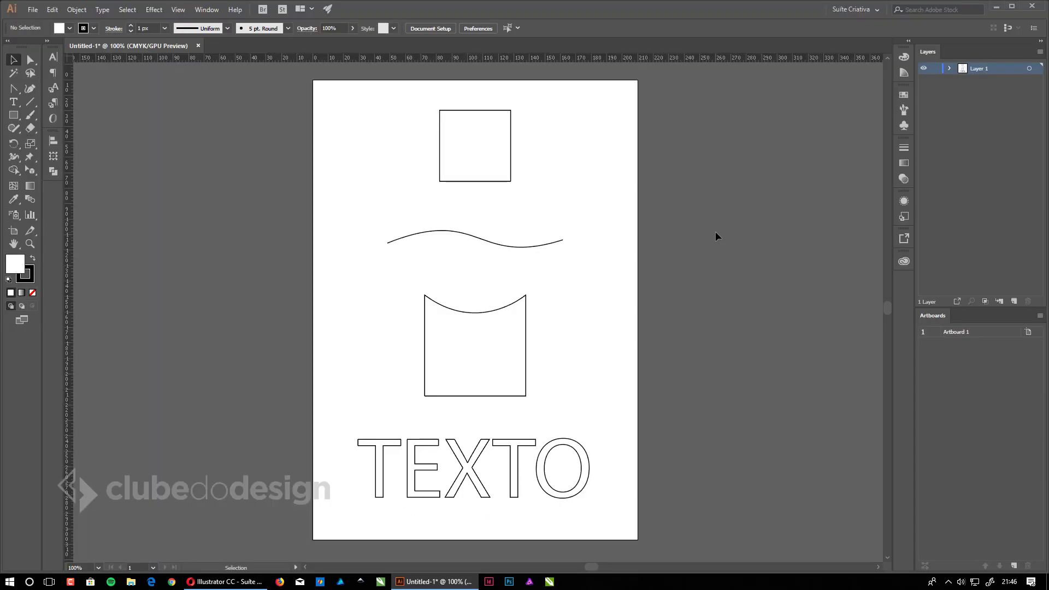
pyautogui.scroll(1, 715, 231)
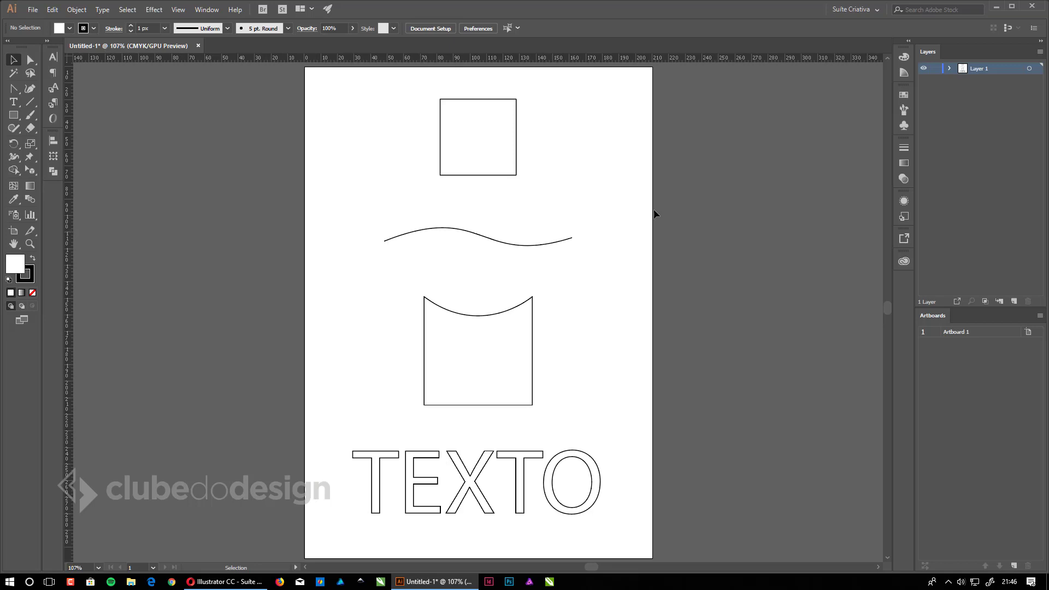
pyautogui.click(482, 142)
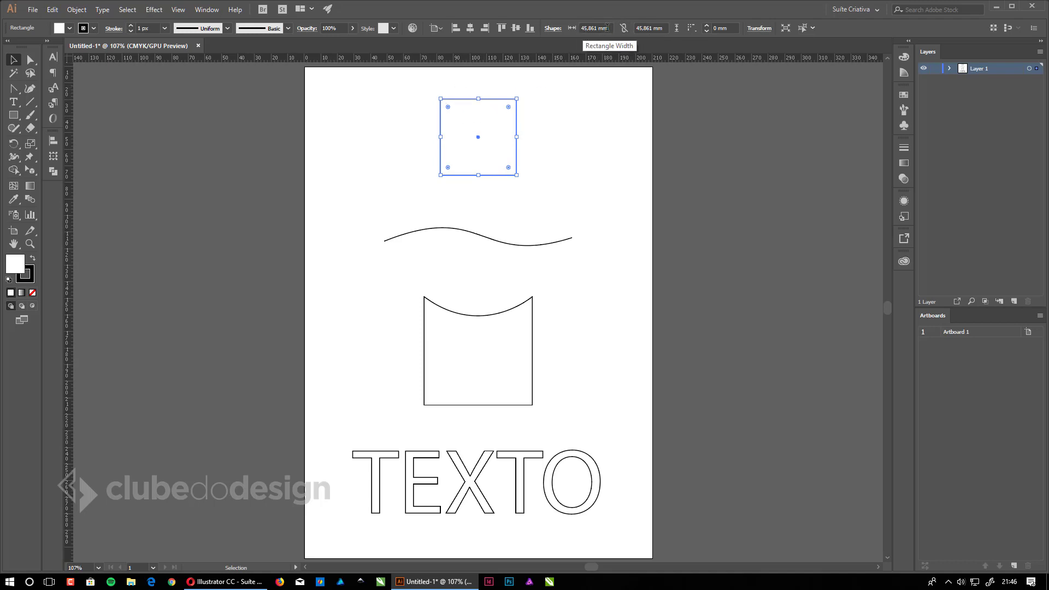
pyautogui.moveTo(580, 27); pyautogui.dragTo(611, 27)
pyautogui.click(623, 29)
pyautogui.write('45')
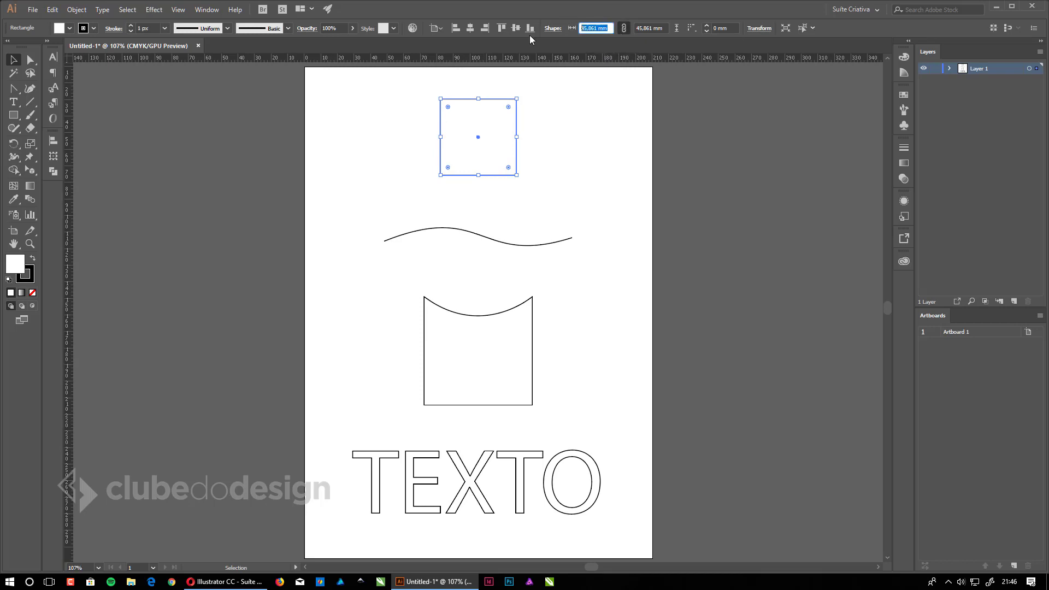
pyautogui.press('Return')
pyautogui.click(552, 93)
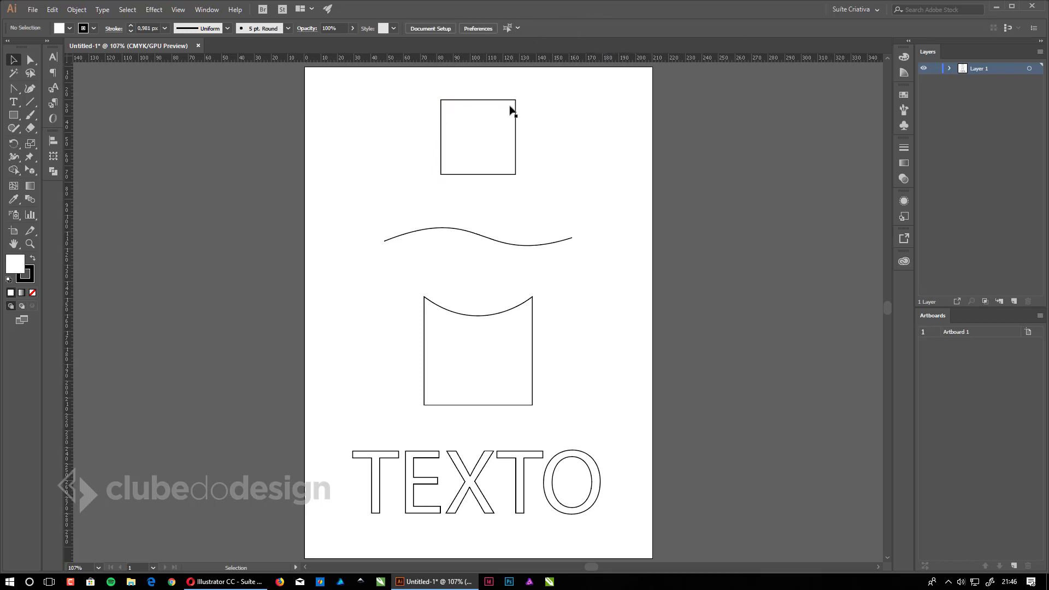
pyautogui.click(508, 104)
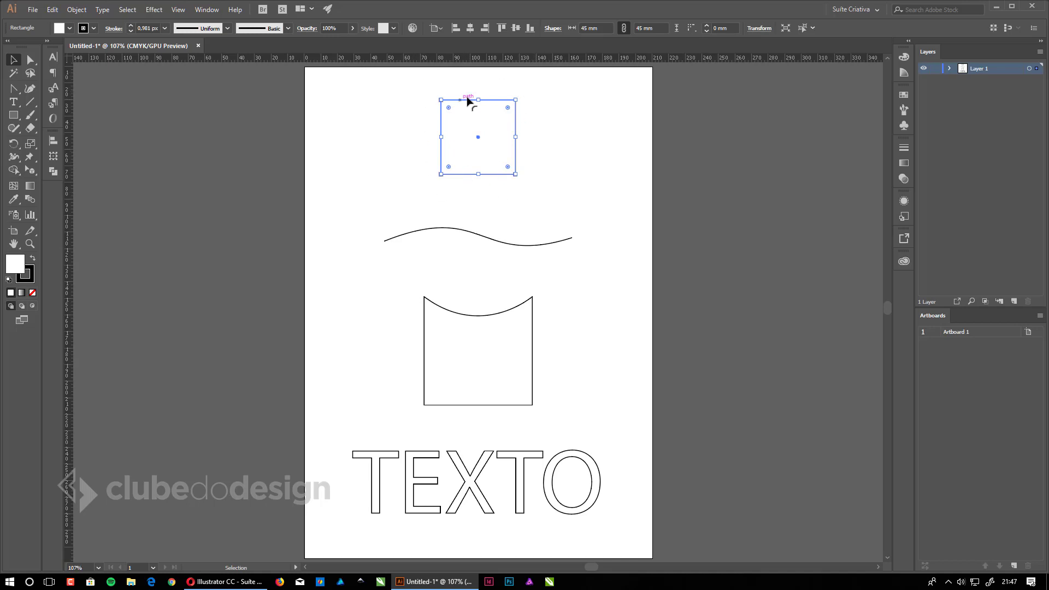
pyautogui.click(436, 229)
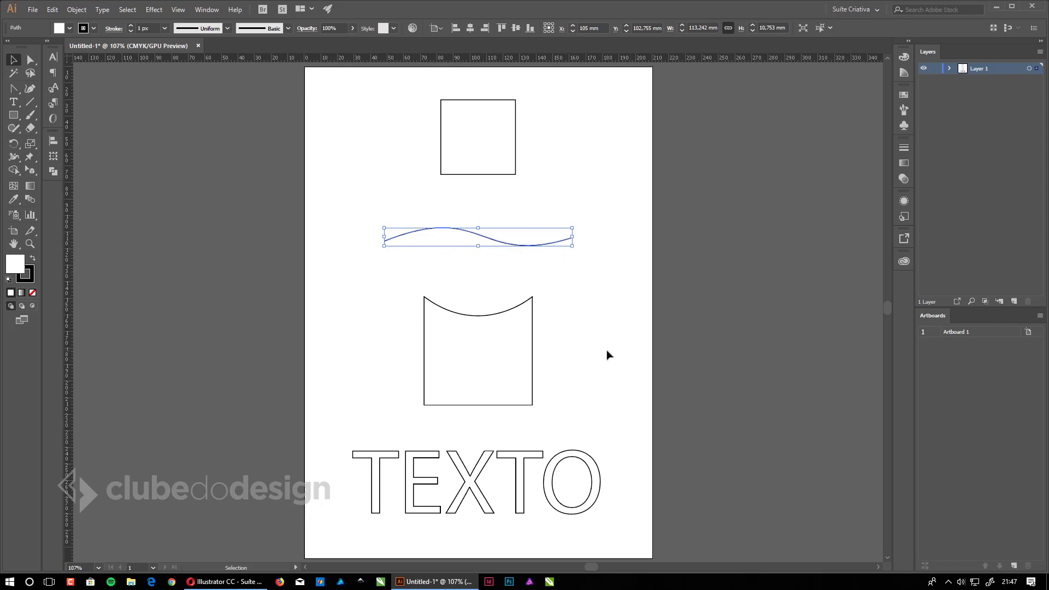
pyautogui.click(53, 141)
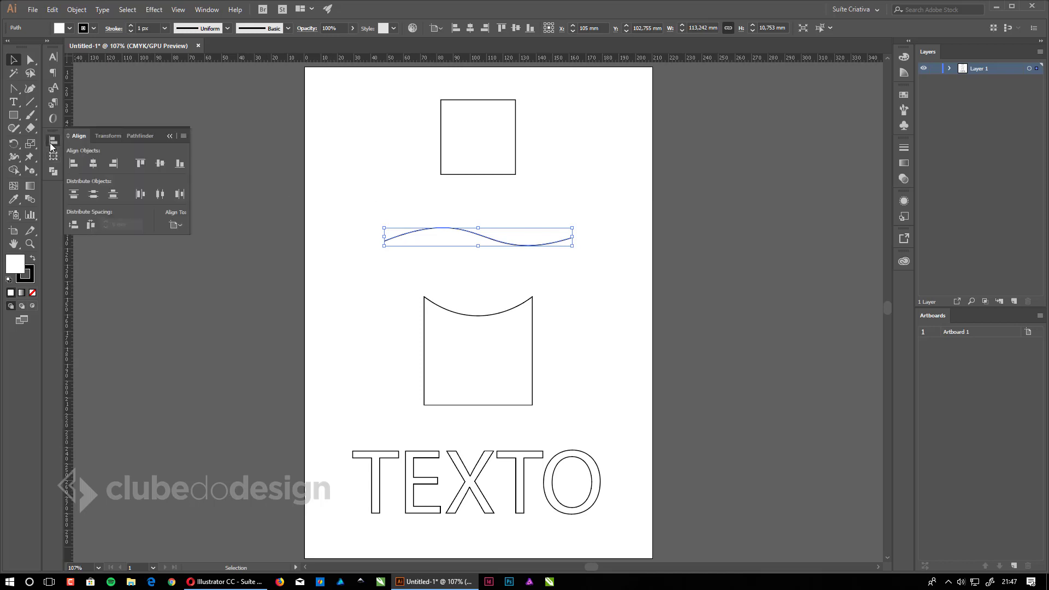
pyautogui.click(117, 136)
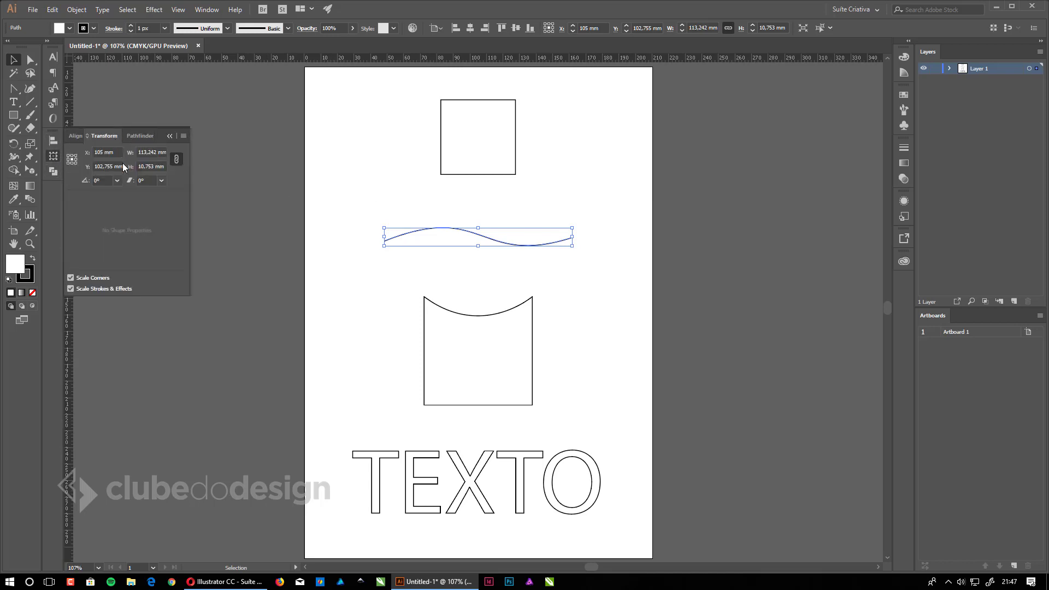
pyautogui.click(184, 136)
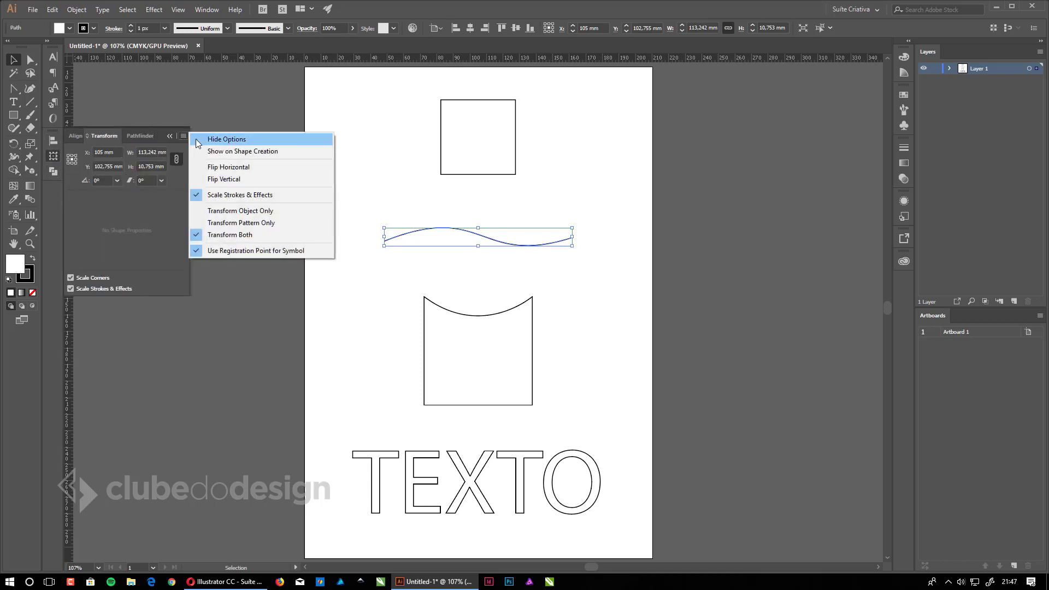
pyautogui.click(136, 230)
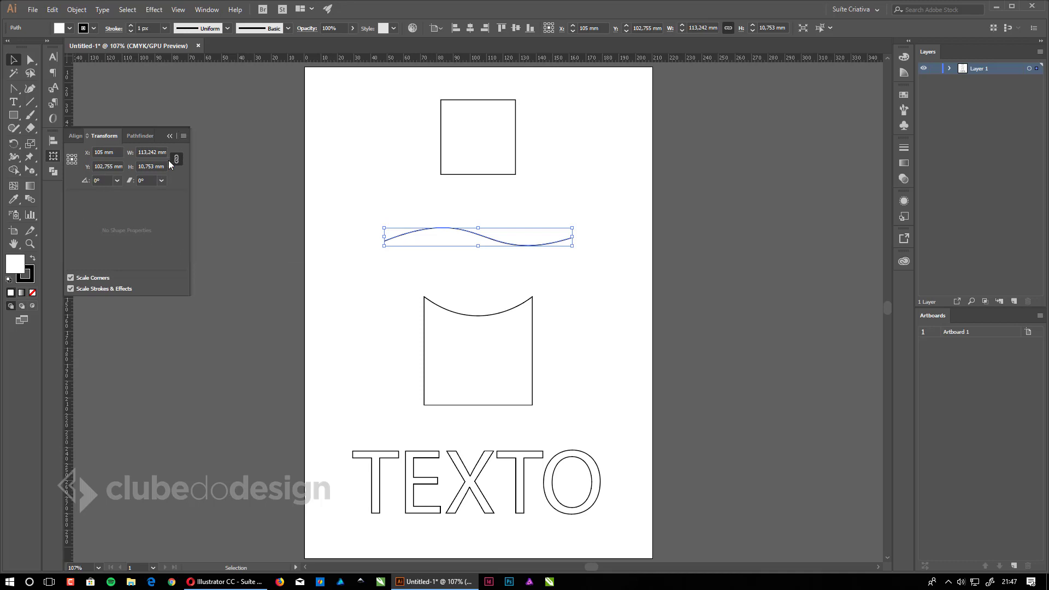
pyautogui.click(712, 205)
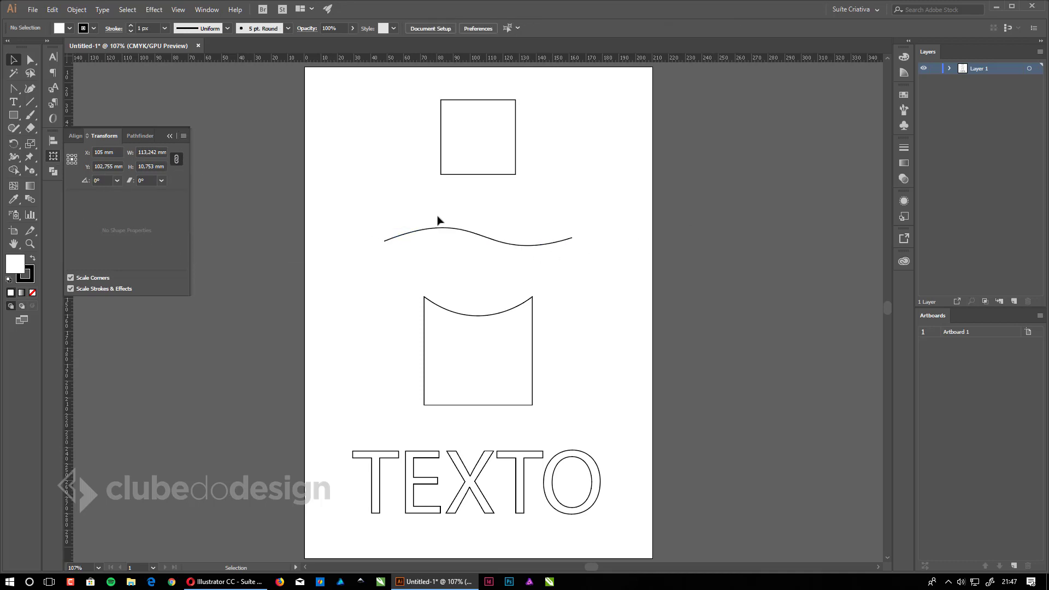
pyautogui.click(169, 136)
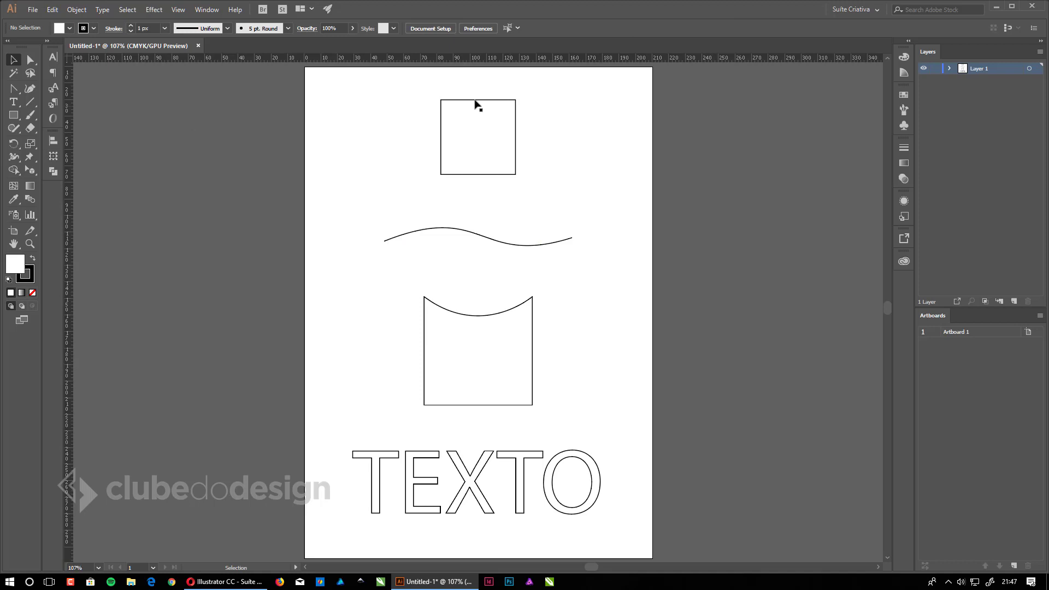
pyautogui.click(466, 232)
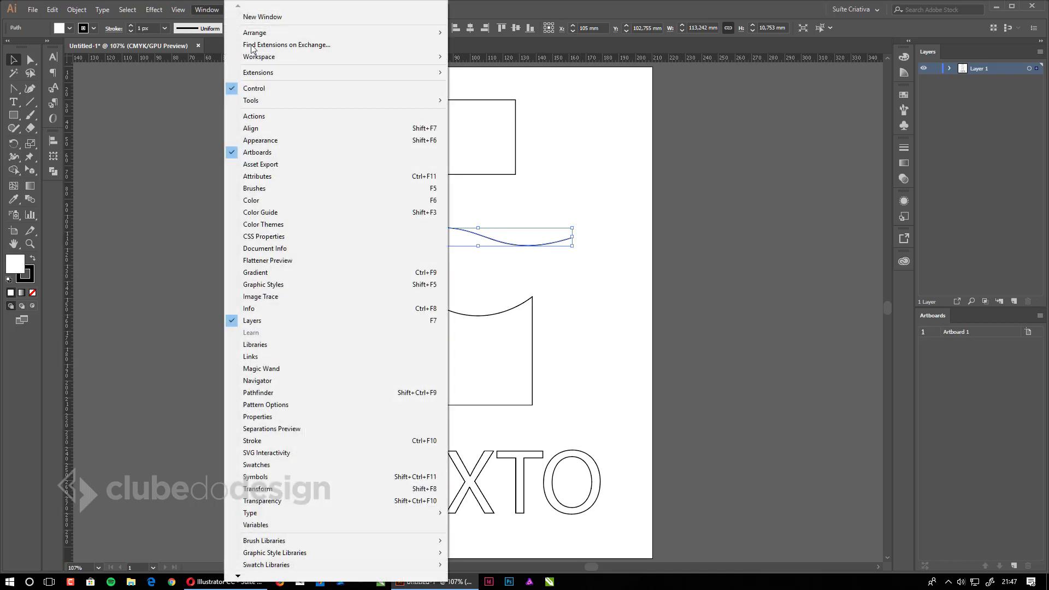
# Step: Show the Document Info panel (CMYK, 210 × 297 mm artboard) and its report options
pyautogui.click(294, 249)
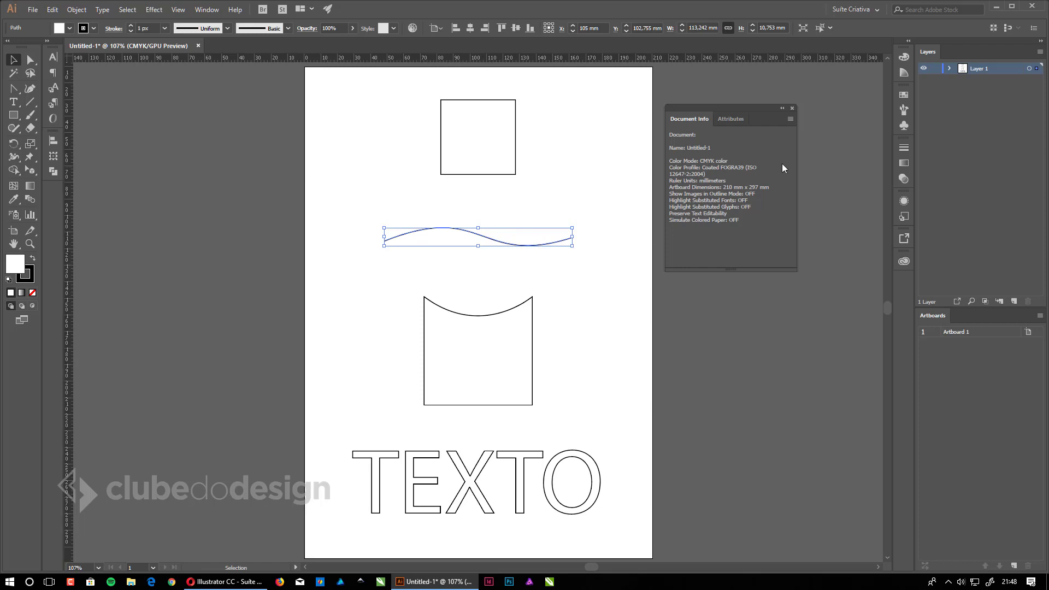
pyautogui.click(790, 120)
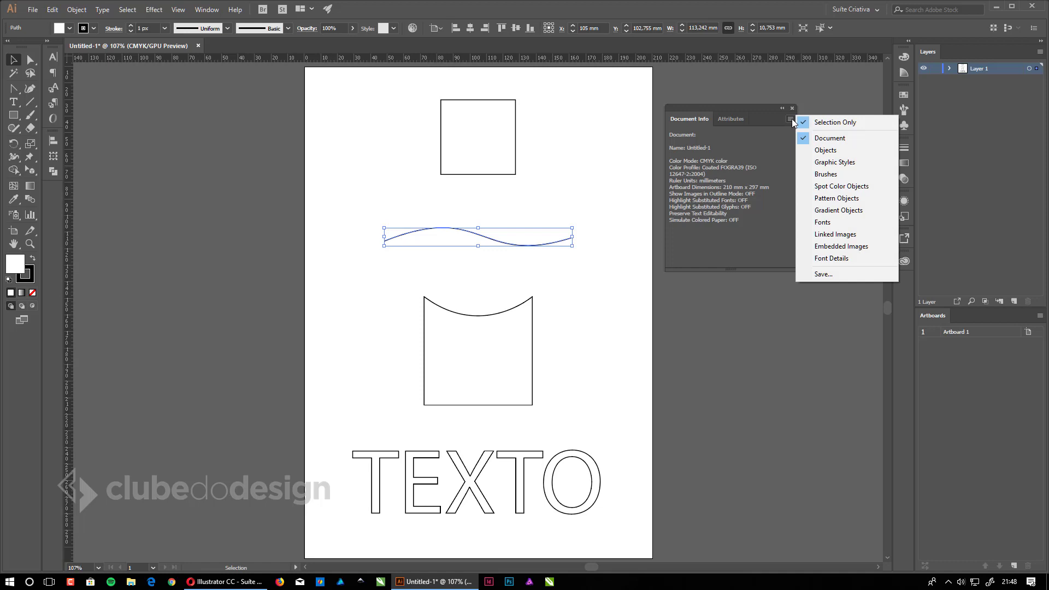
# Step: Switch Document Info to Objects, showing the wavy path's length as 116.324 mm
pyautogui.click(846, 152)
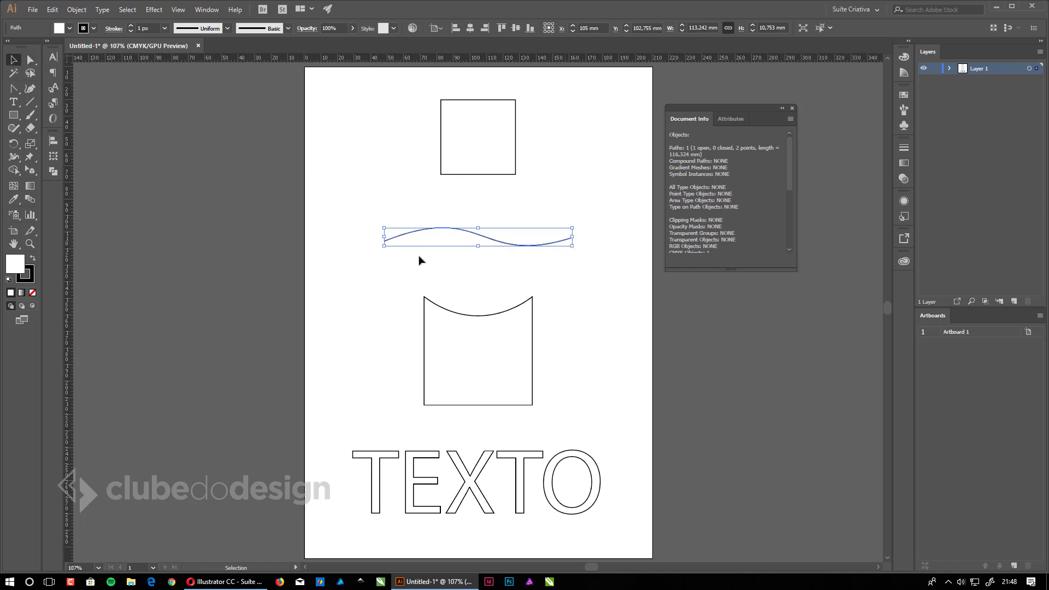
pyautogui.click(790, 118)
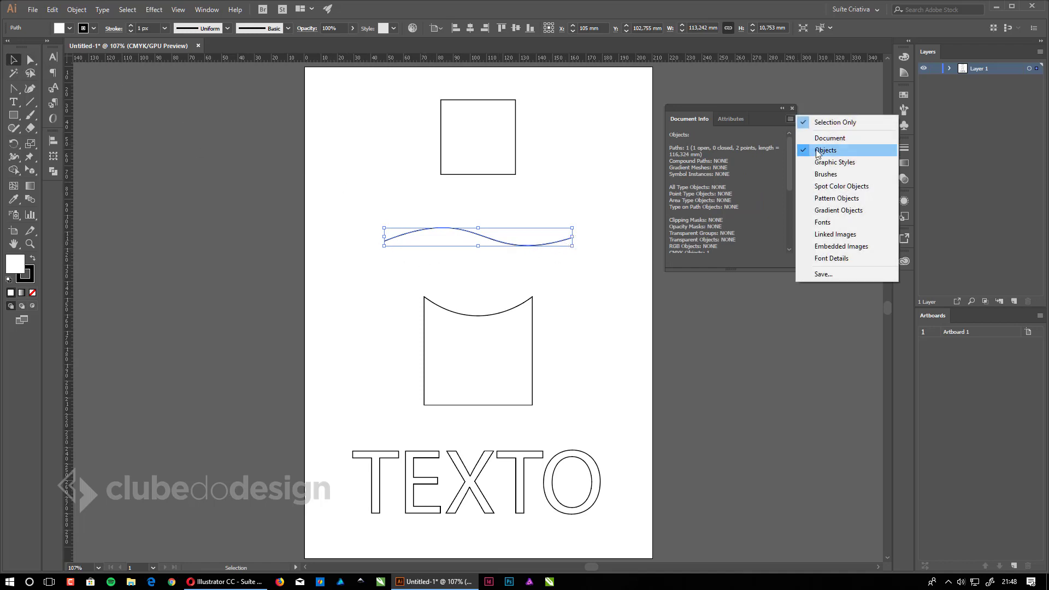
pyautogui.moveTo(753, 110); pyautogui.dragTo(747, 114)
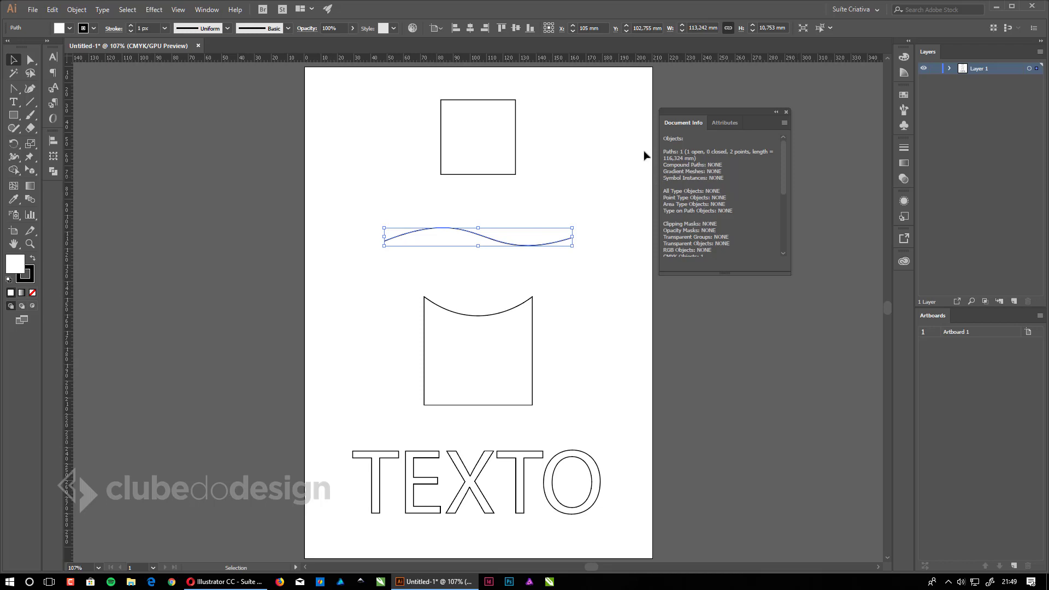
pyautogui.hotkey('ctrl', 'k')
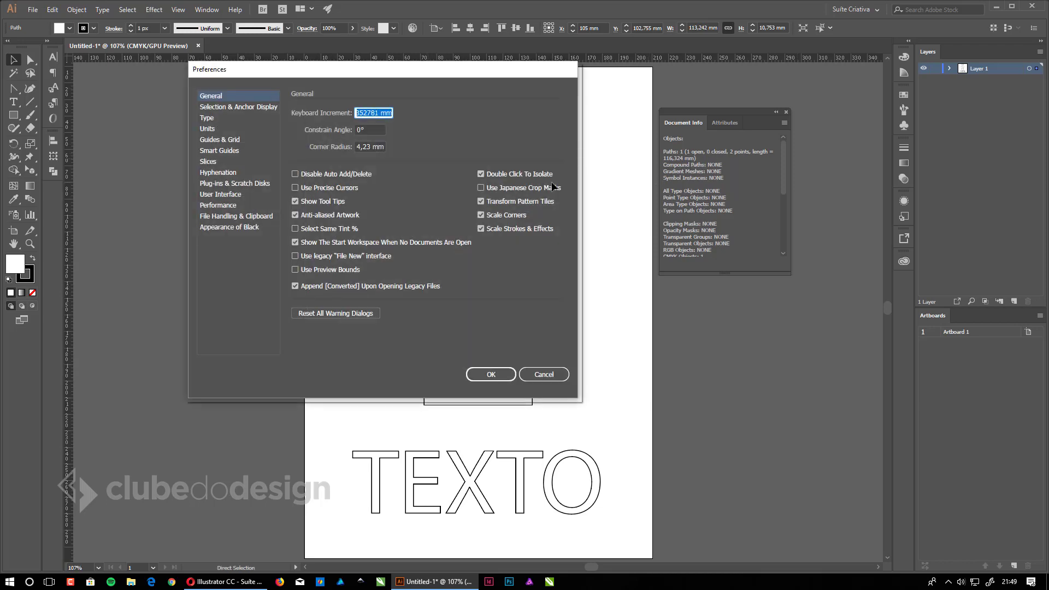
# Step: Confirm General units are Millimeters in the Units preferences, then close them
pyautogui.click(207, 129)
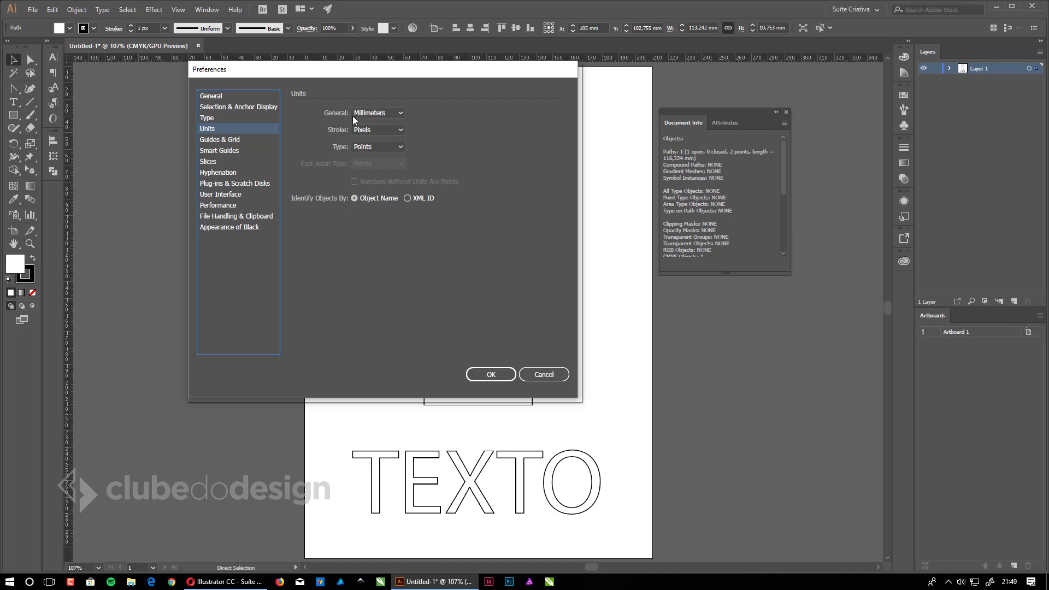
pyautogui.click(490, 375)
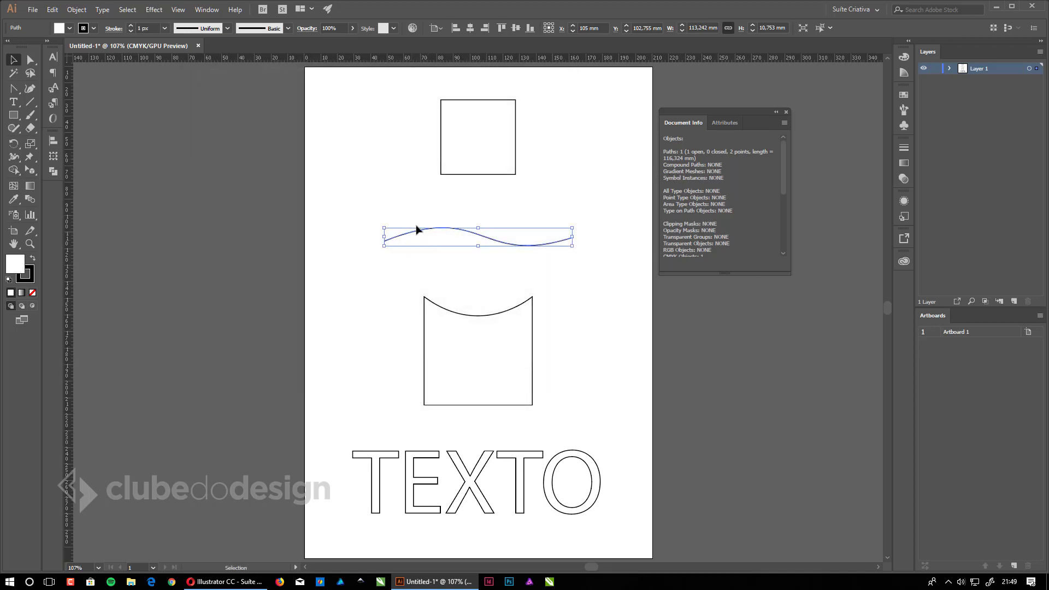
# Step: Drag the wave's direction handles to deepen crest and trough, lengthening it to about 131 mm
pyautogui.click(30, 59)
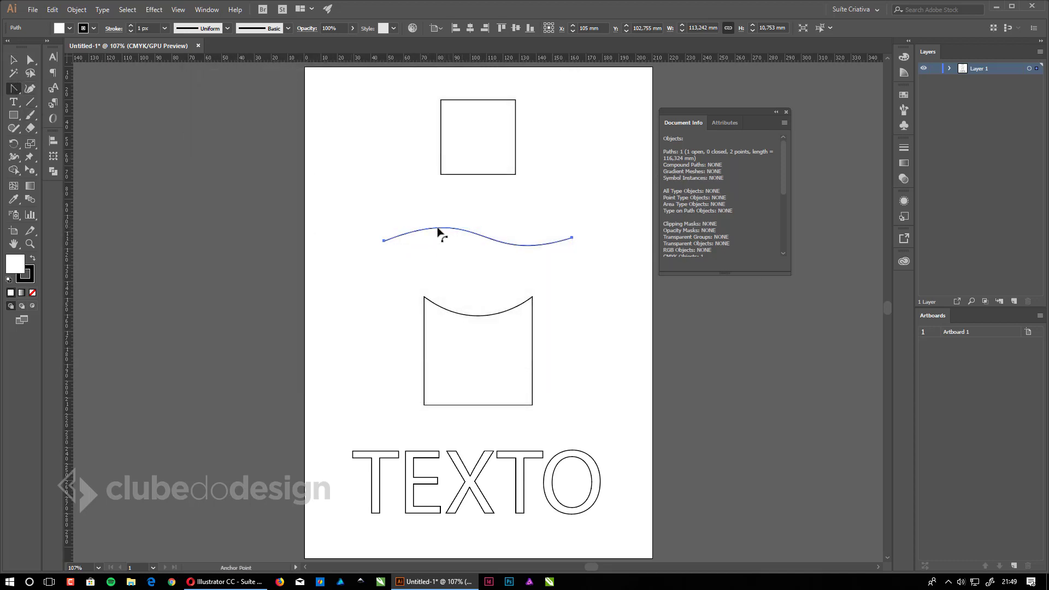
pyautogui.click(384, 240)
pyautogui.moveTo(485, 201); pyautogui.dragTo(480, 154)
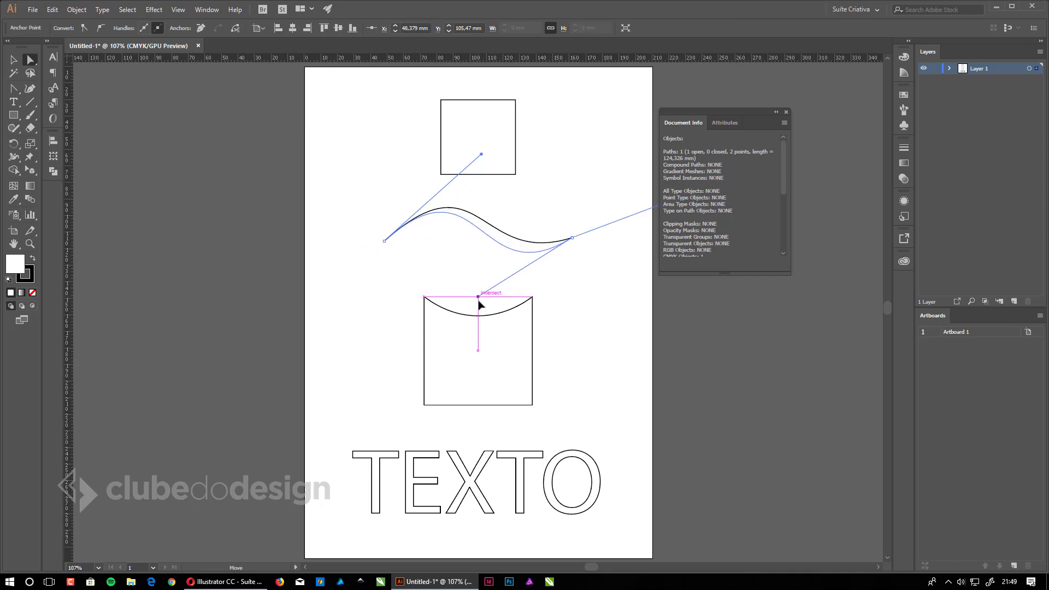
pyautogui.moveTo(478, 267); pyautogui.dragTo(477, 325)
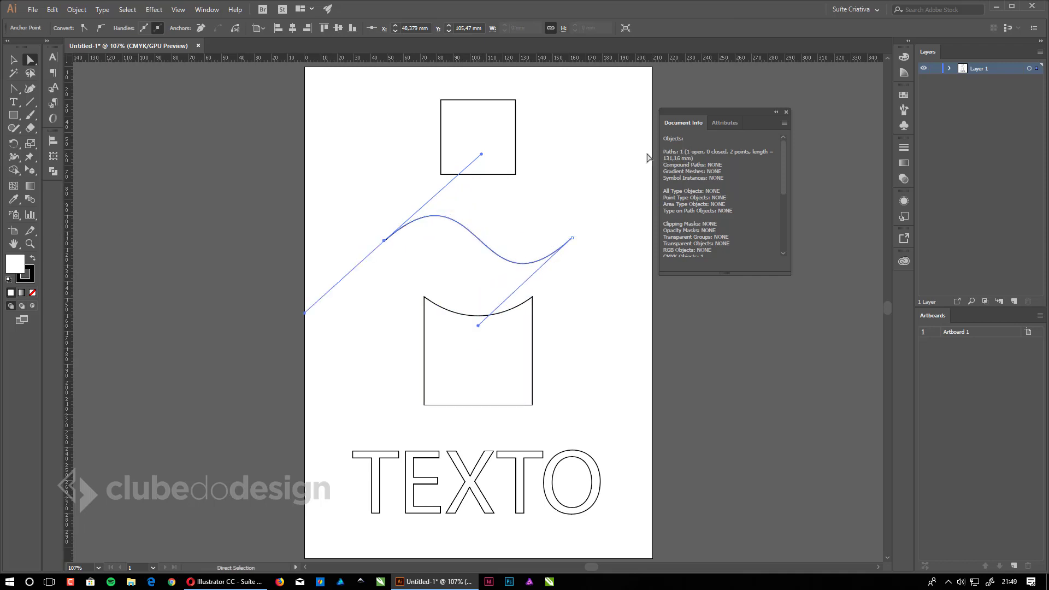
pyautogui.moveTo(477, 329)
pyautogui.mouseDown()
pyautogui.moveTo(702, 469)
pyautogui.moveTo(478, 329)
pyautogui.moveTo(667, 560)
pyautogui.moveTo(574, 556)
pyautogui.mouseUp()
pyautogui.click(568, 240)
pyautogui.hotkey('ctrl', 'z')
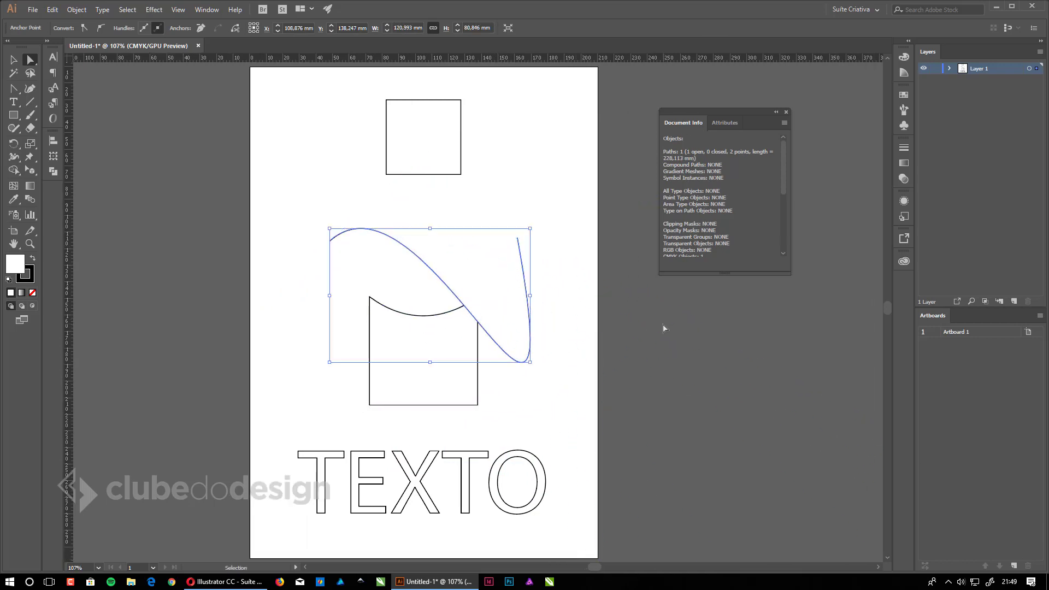
pyautogui.hotkey('ctrl', 'z')
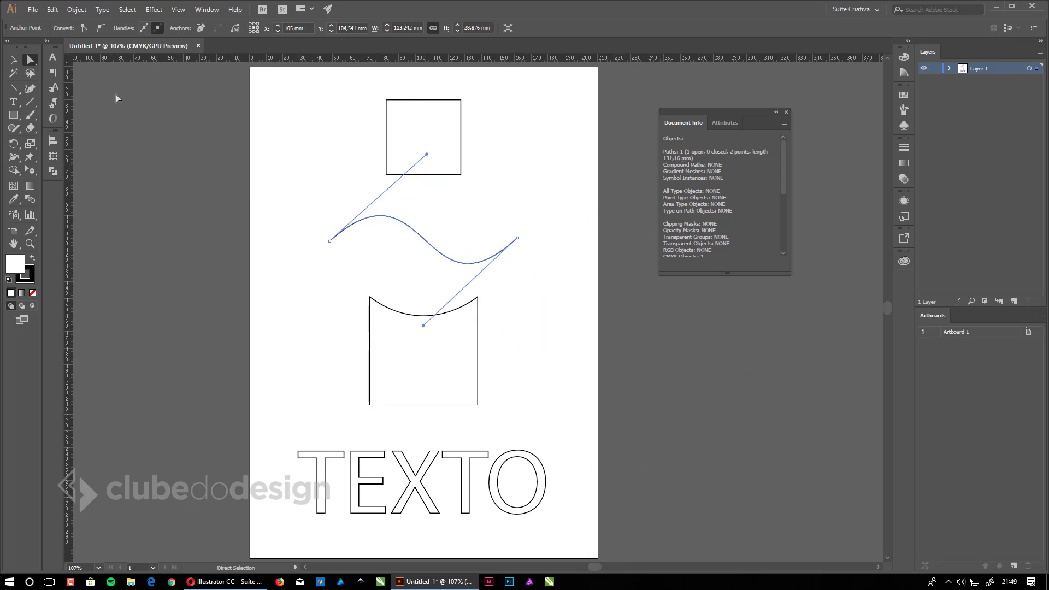
pyautogui.click(14, 59)
pyautogui.click(409, 109)
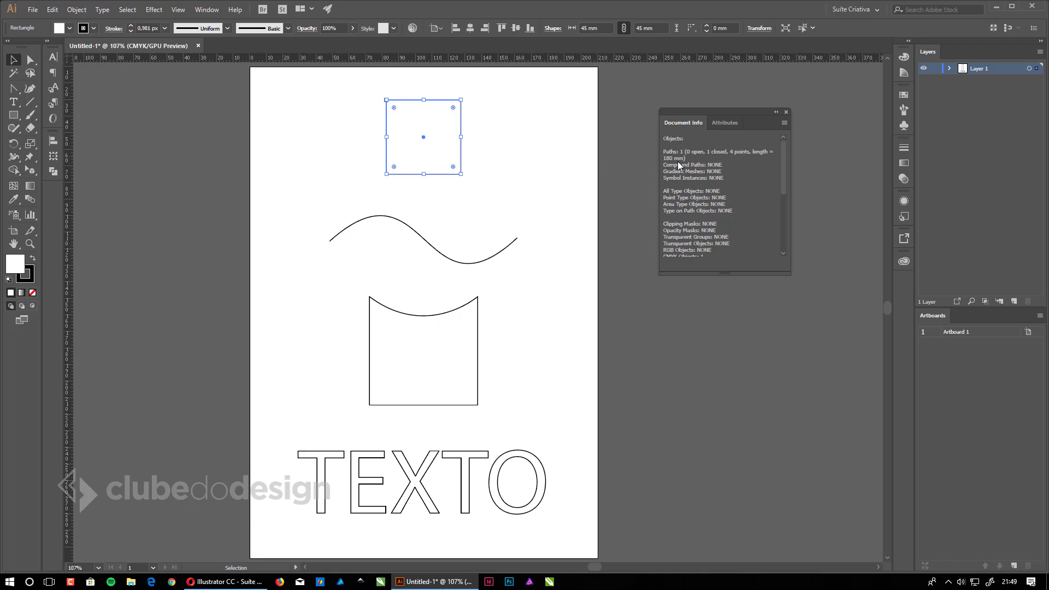
pyautogui.click(569, 170)
pyautogui.click(433, 113)
pyautogui.click(413, 315)
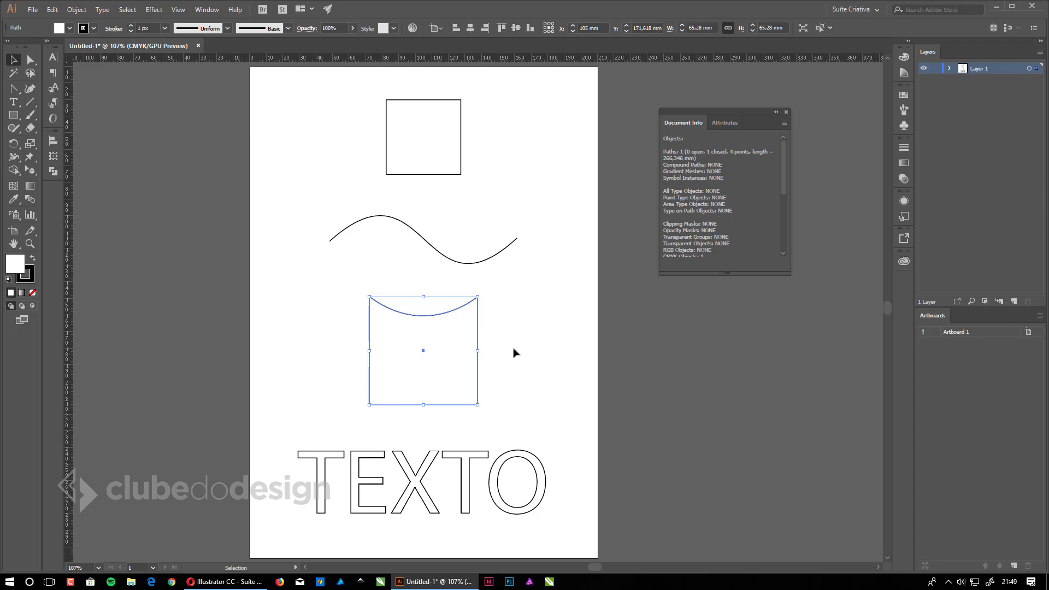
pyautogui.moveTo(350, 278); pyautogui.dragTo(428, 358)
pyautogui.moveTo(542, 423); pyautogui.dragTo(527, 388)
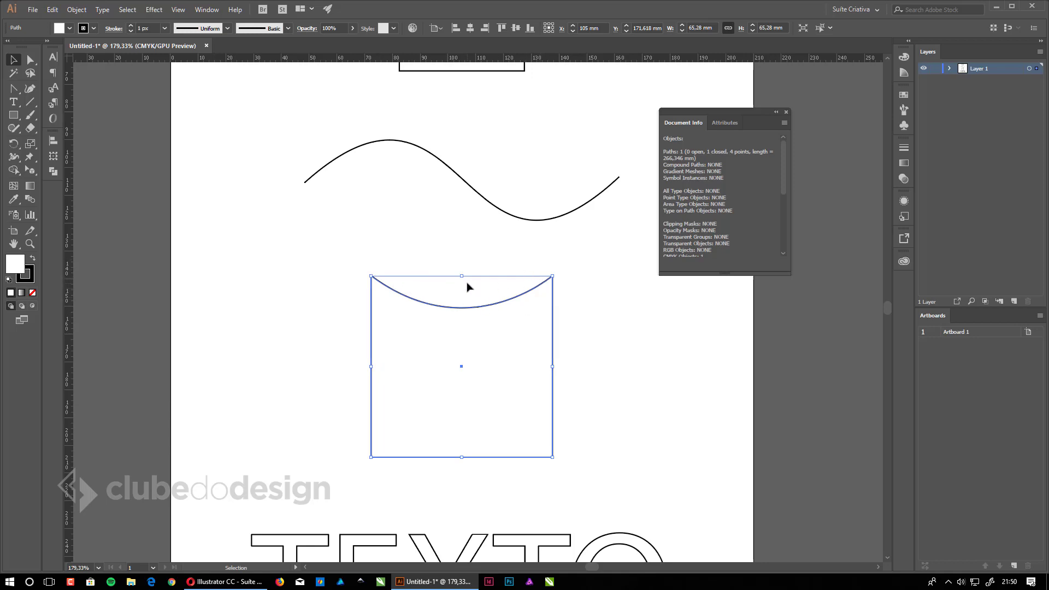
pyautogui.click(30, 60)
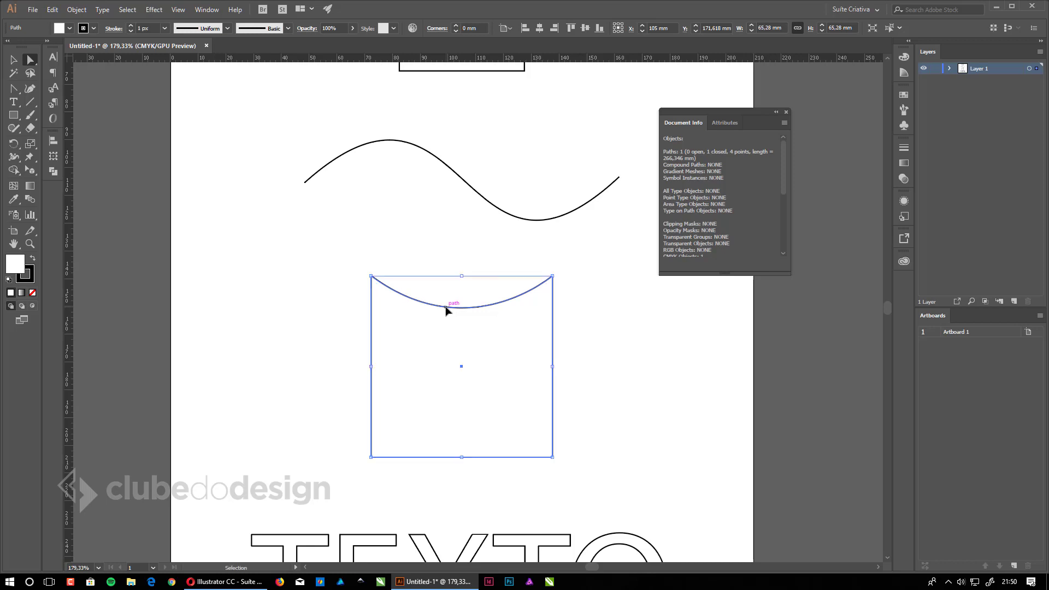
pyautogui.hotkey('ctrl', 'z')
pyautogui.hotkey('ctrl', 'shift', 'z')
pyautogui.press('v')
pyautogui.click(281, 250)
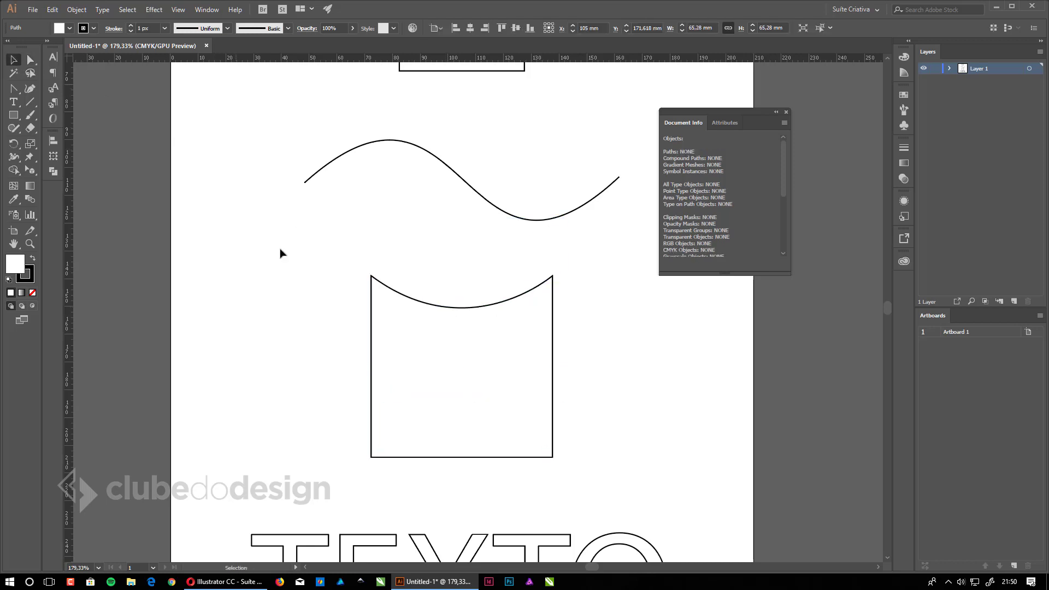
pyautogui.click(30, 59)
pyautogui.click(441, 308)
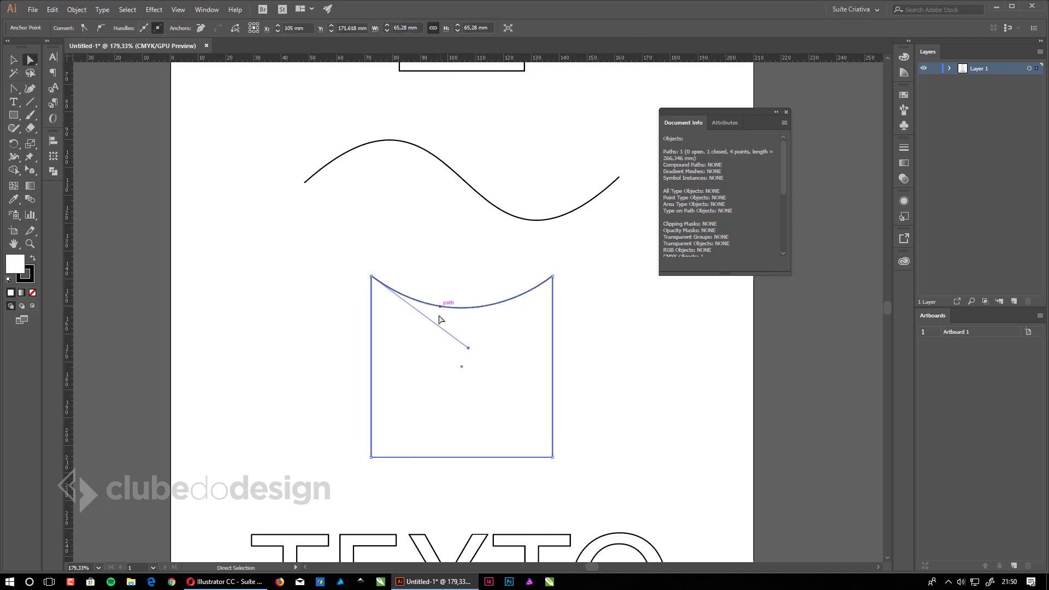
pyautogui.click(473, 371)
pyautogui.hotkey('ctrl', 'v')
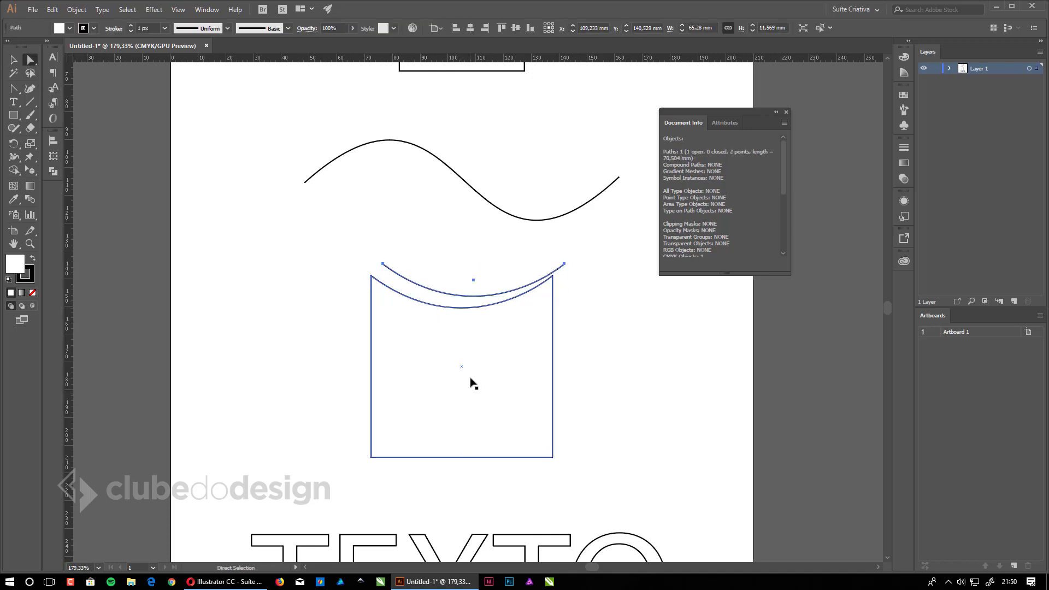
pyautogui.press('v')
pyautogui.click(488, 298)
pyautogui.moveTo(488, 298); pyautogui.dragTo(435, 254)
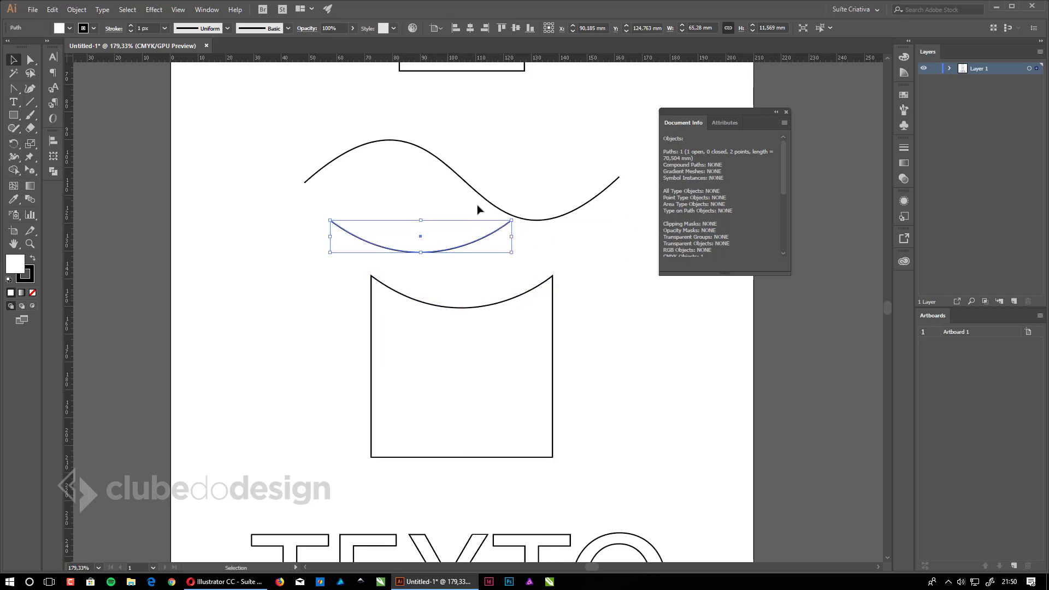
pyautogui.press('Delete')
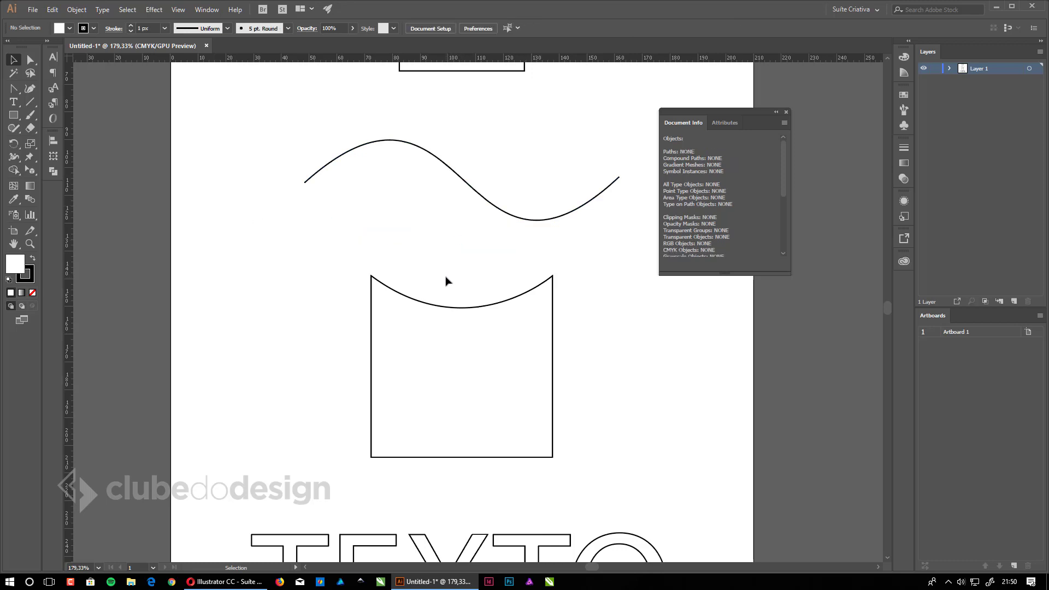
pyautogui.hotkey('ctrl', '0')
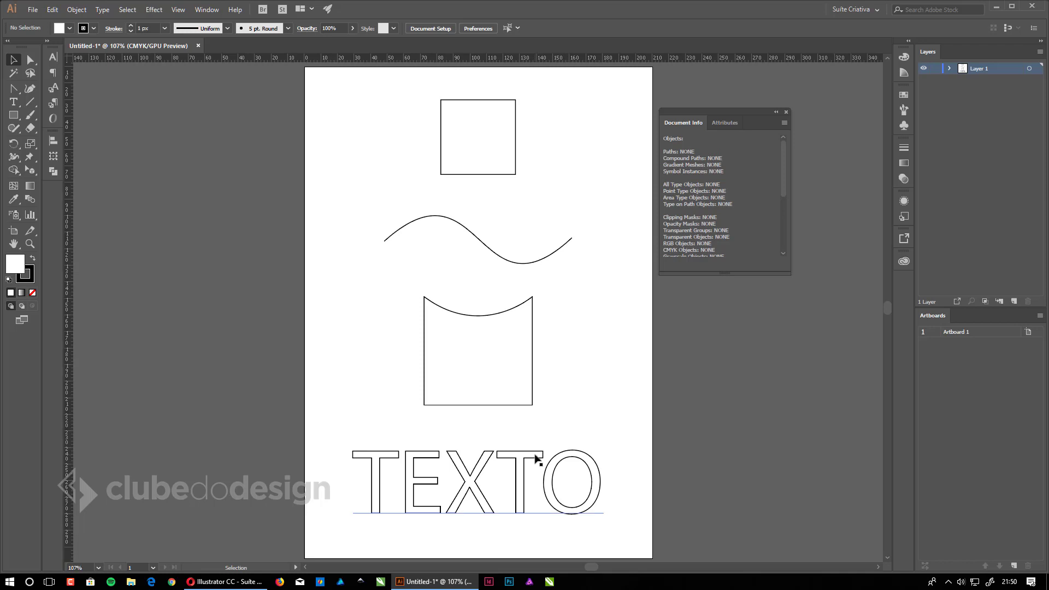
pyautogui.doubleClick(490, 467)
pyautogui.doubleClick(490, 467)
pyautogui.click(491, 467)
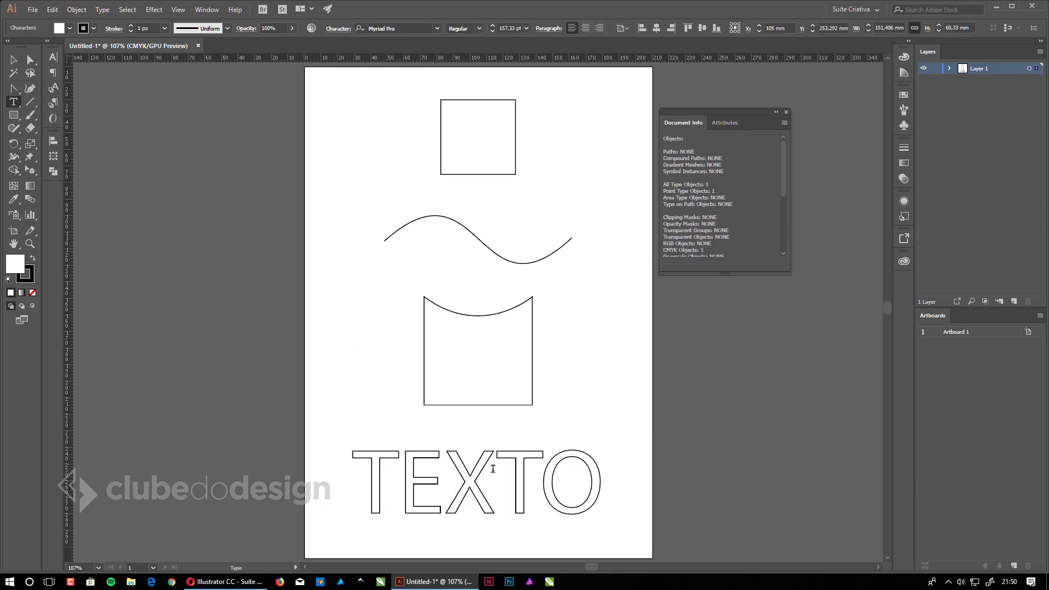
pyautogui.doubleClick(493, 469)
pyautogui.click(501, 473)
pyautogui.press('BackSpace')
pyautogui.write('s')
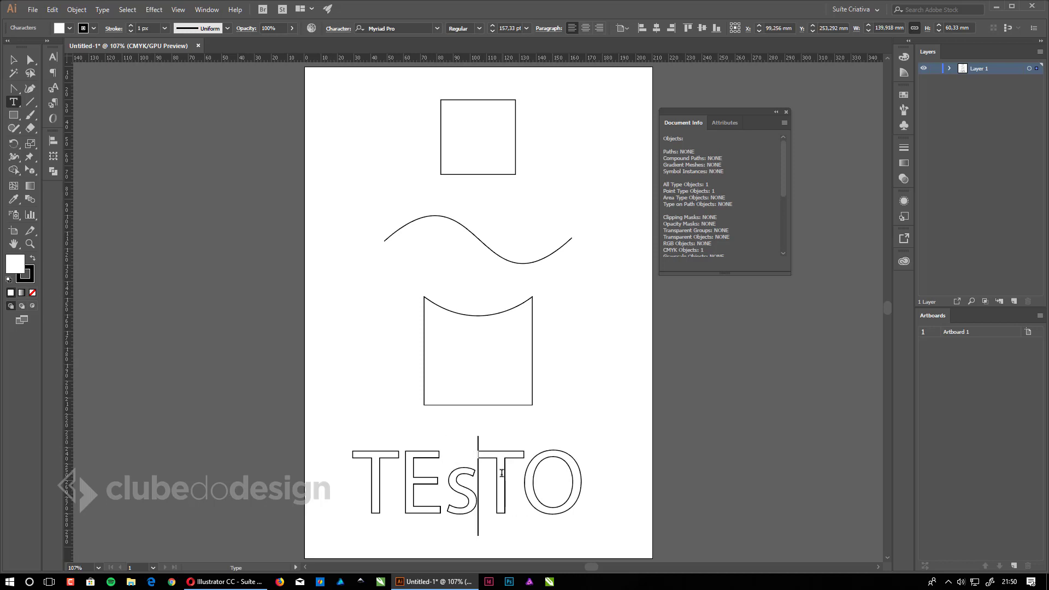
pyautogui.press('BackSpace')
pyautogui.write('X')
pyautogui.press('Escape')
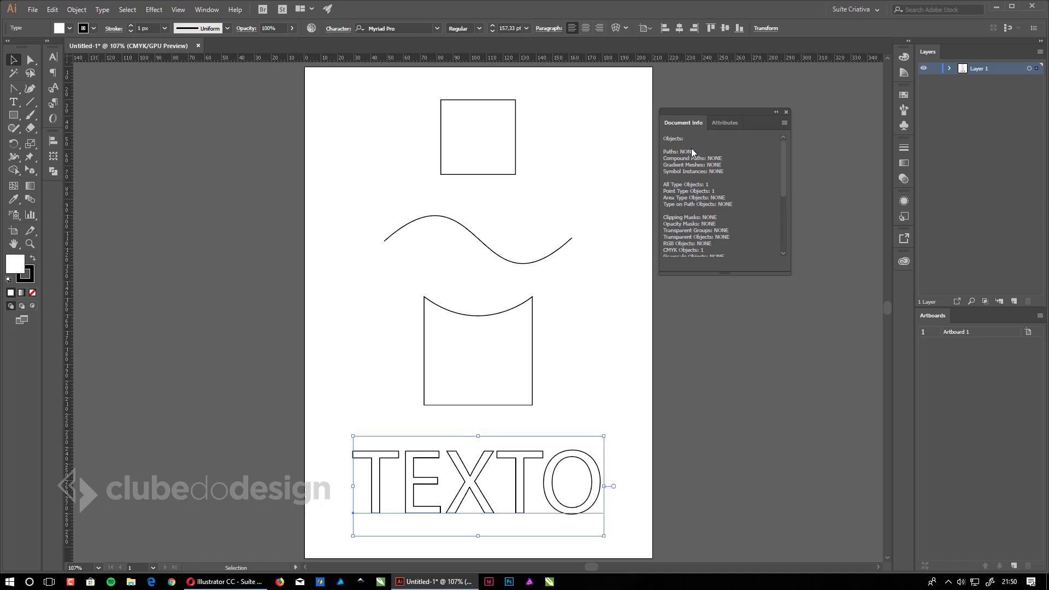
# Step: Create outlines from TEXTO and zoom in on the six outlined letter paths
pyautogui.click(102, 10)
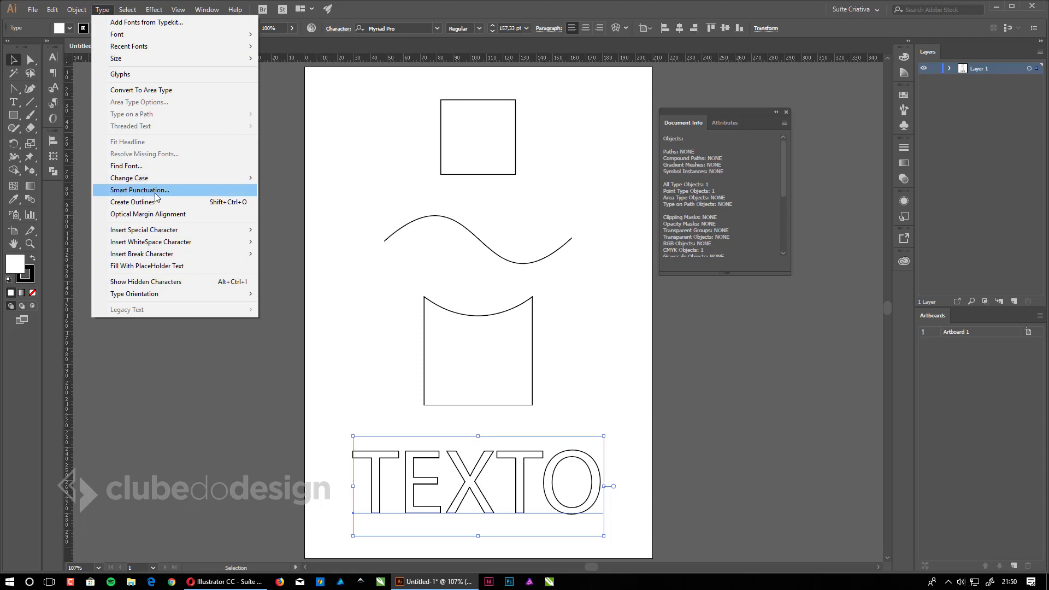
pyautogui.click(169, 202)
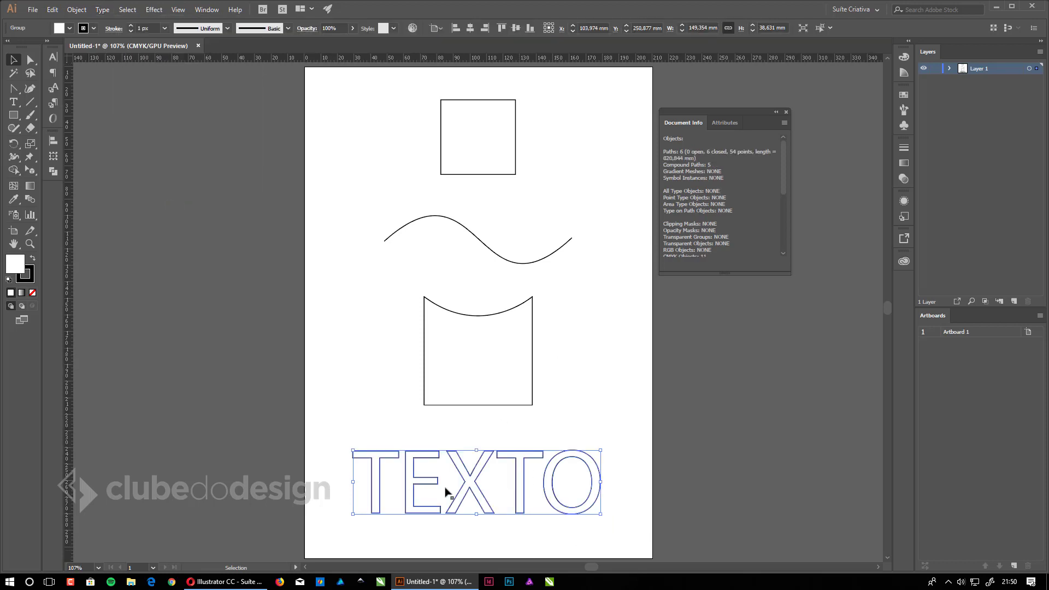
pyautogui.hotkey('ctrl', '+')
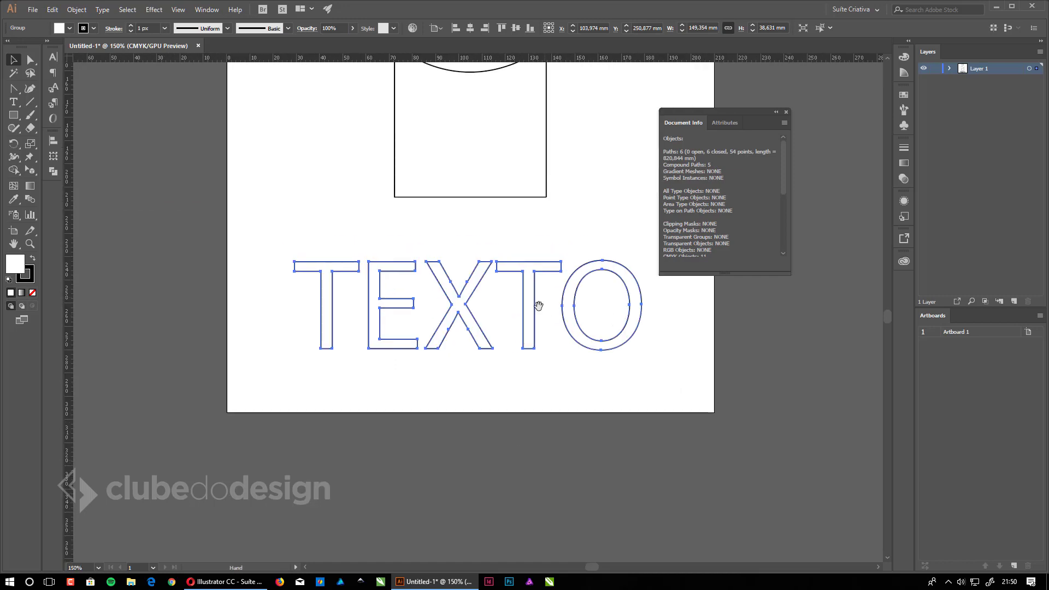
pyautogui.hotkey('ctrl', '+')
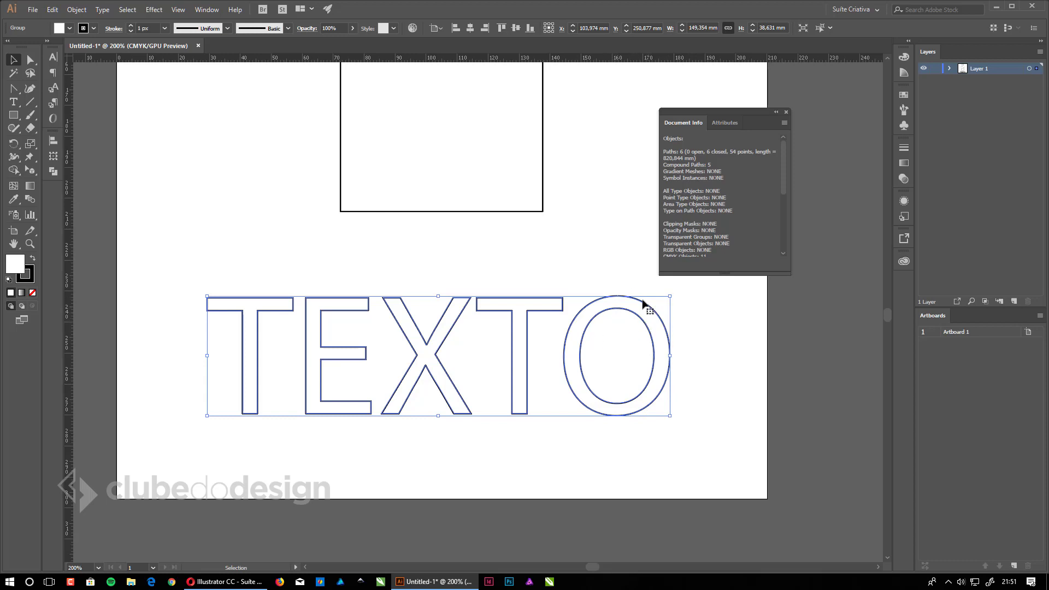
pyautogui.click(707, 316)
pyautogui.click(634, 311)
pyautogui.doubleClick(642, 322)
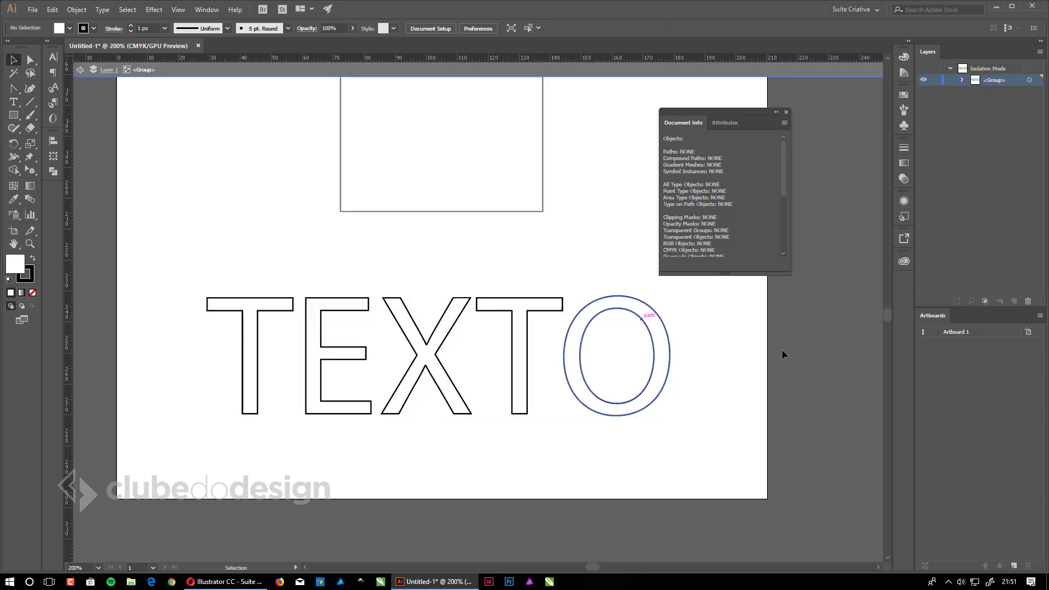
pyautogui.doubleClick(641, 321)
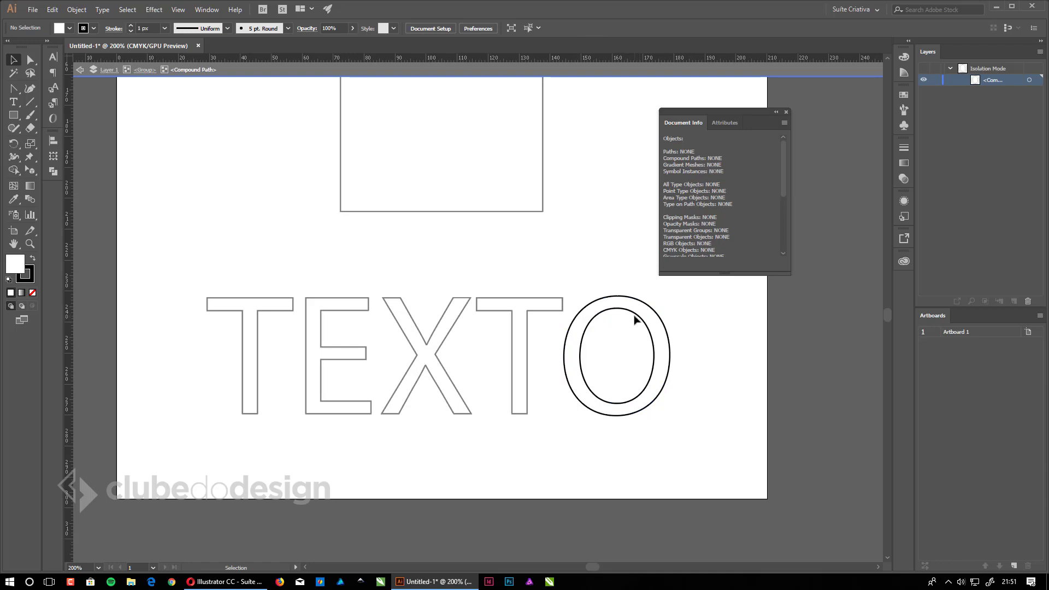
pyautogui.click(635, 320)
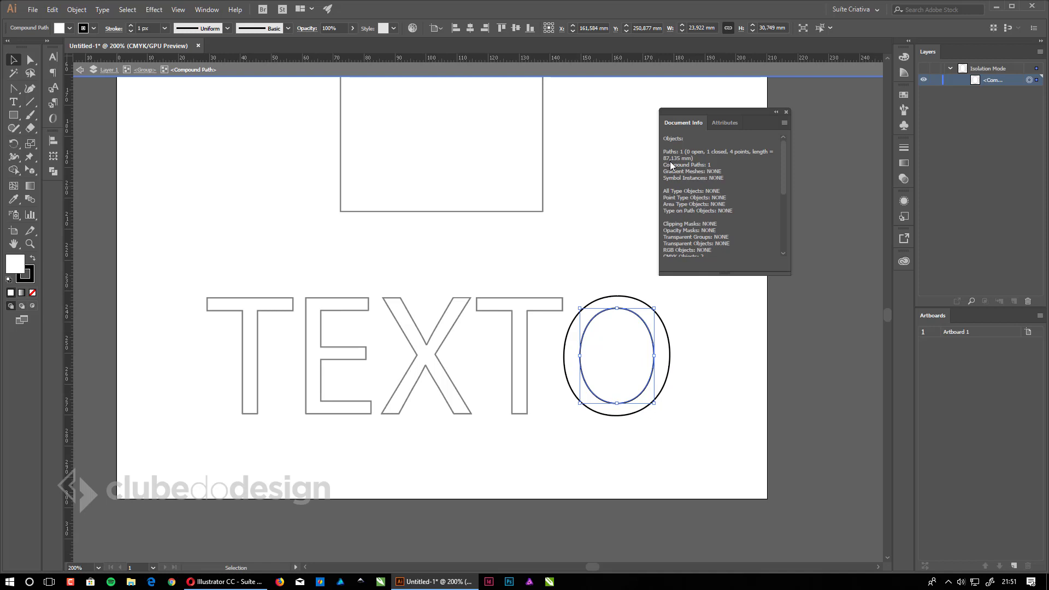
pyautogui.click(602, 283)
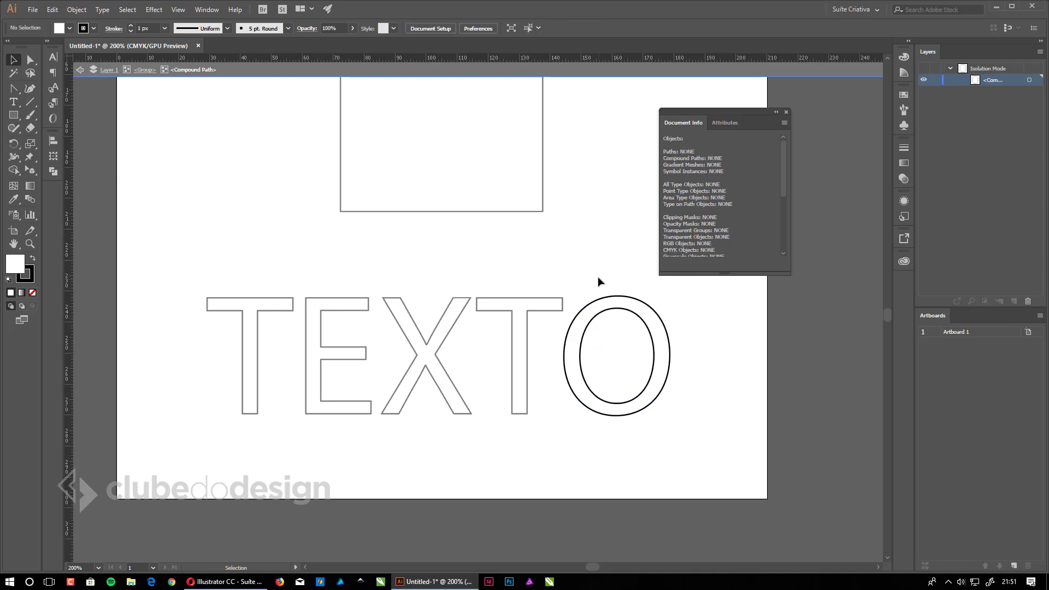
pyautogui.doubleClick(603, 263)
pyautogui.hotkey('ctrl', '0')
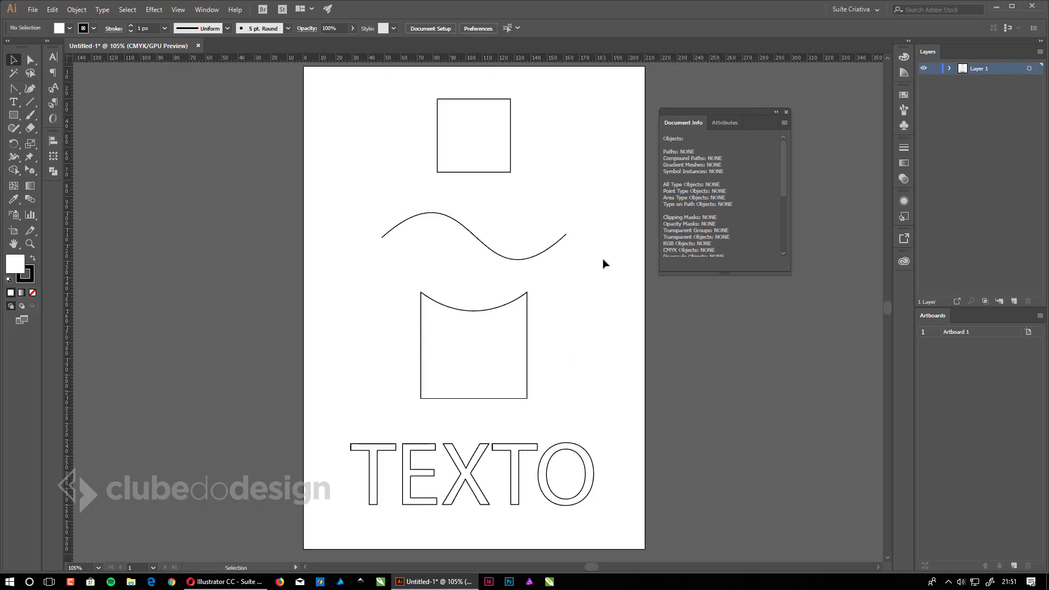